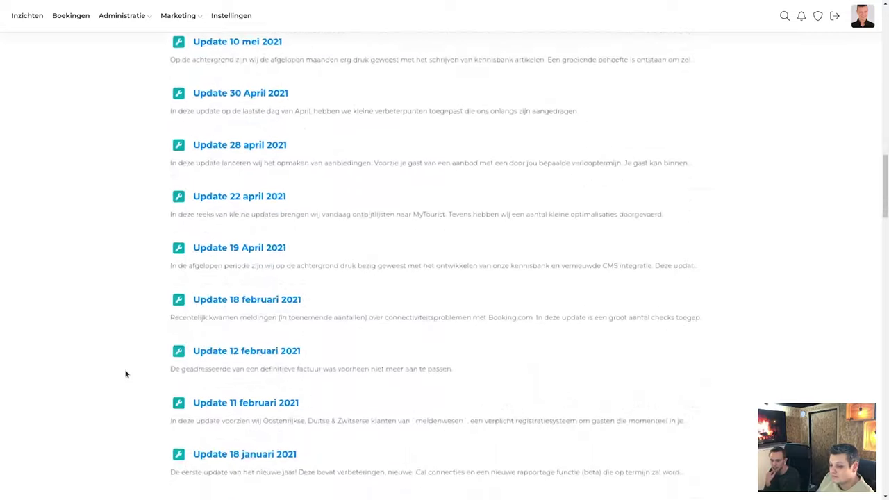
Step: Look through the list of release updates from 2021 back to mid-2020
scroll(126, 375, "down", 2)
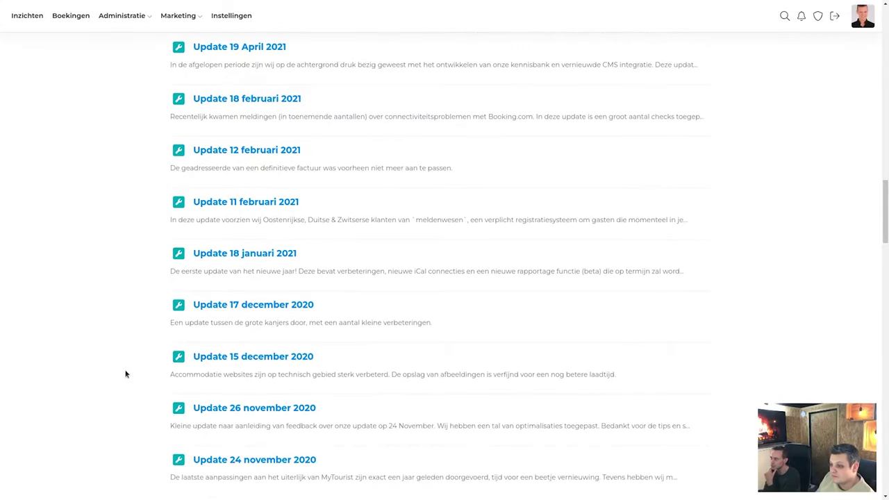
scroll(126, 375, "down", 3)
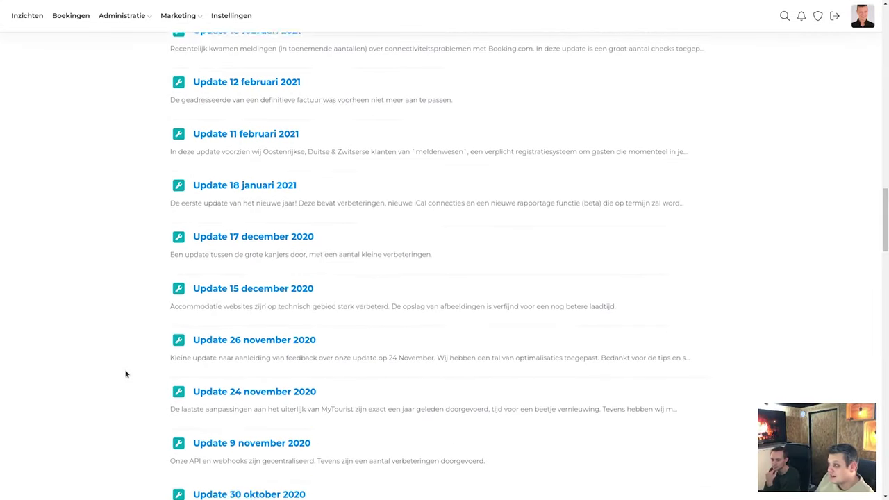
scroll(126, 374, "down", 4)
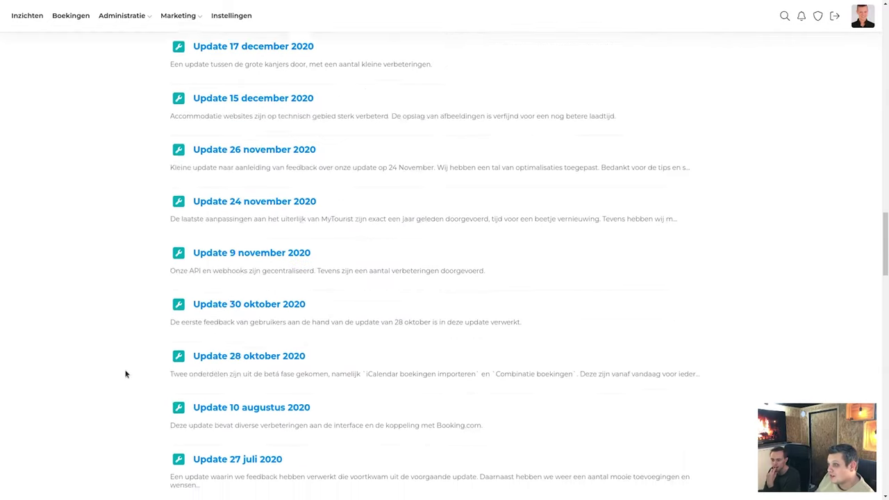
scroll(126, 375, "up", 2)
scroll(125, 374, "up", 9)
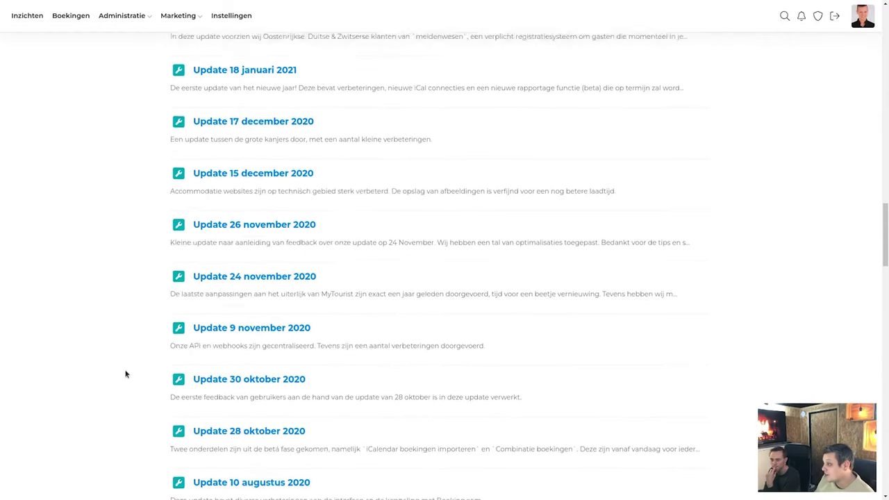
scroll(125, 374, "up", 4)
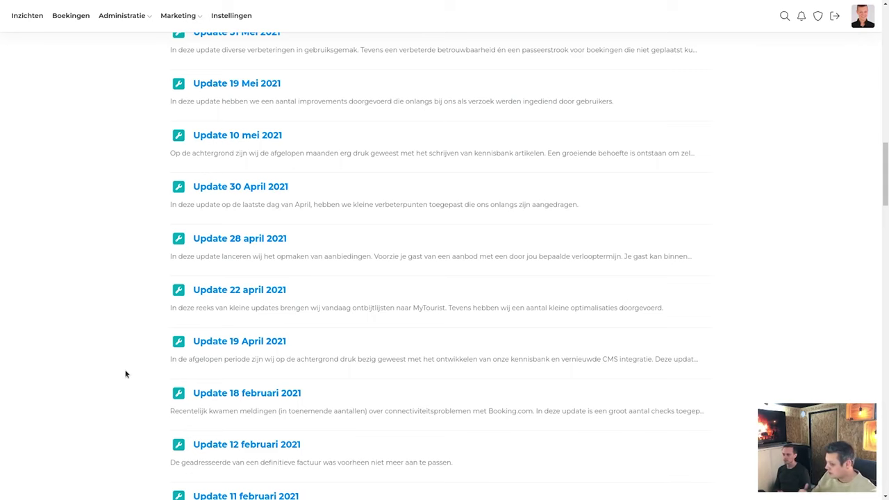
Step: Open the primary details in the settings and read the explanations for Bedrijfsgegevens and Registratie nummer
mouse_move(208, 16)
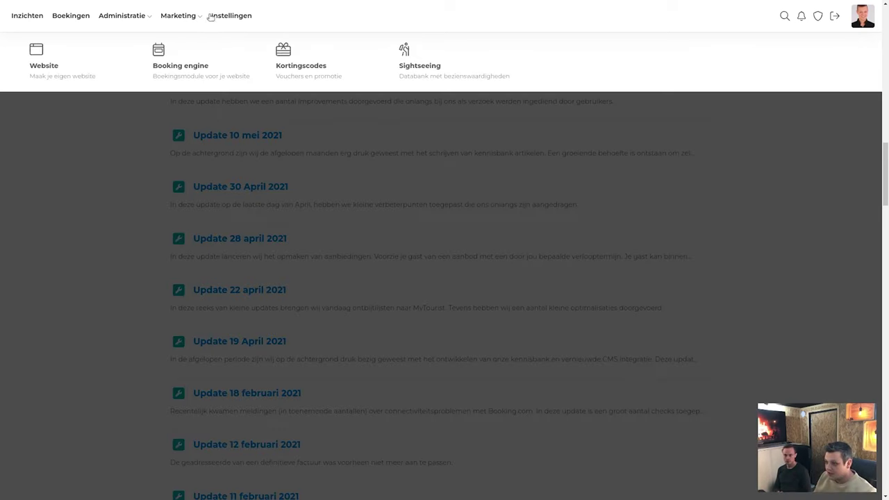
left_click(234, 54)
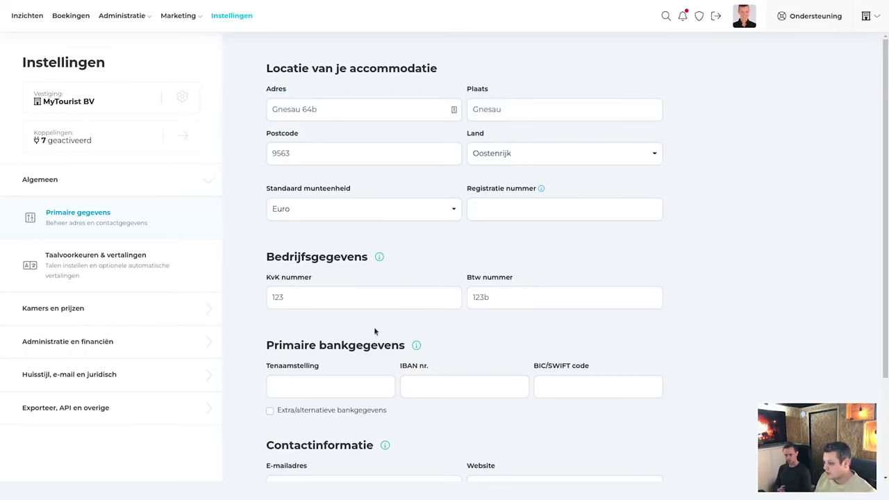
mouse_move(379, 258)
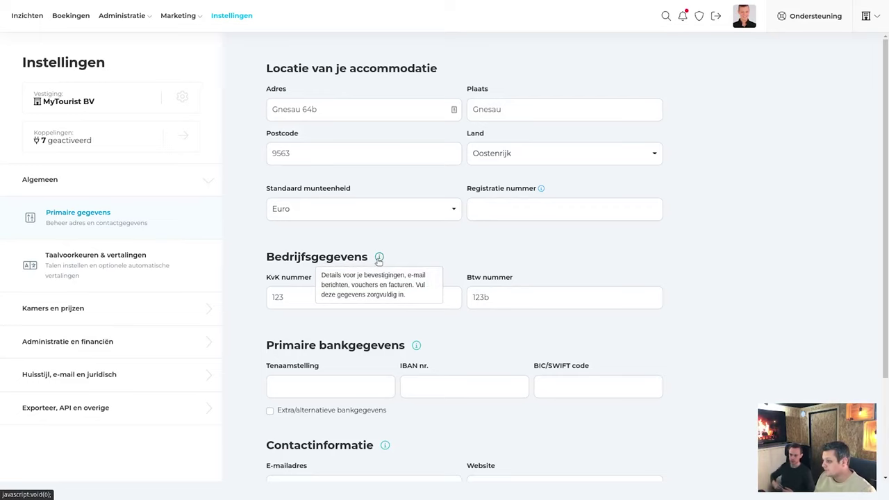
mouse_move(541, 189)
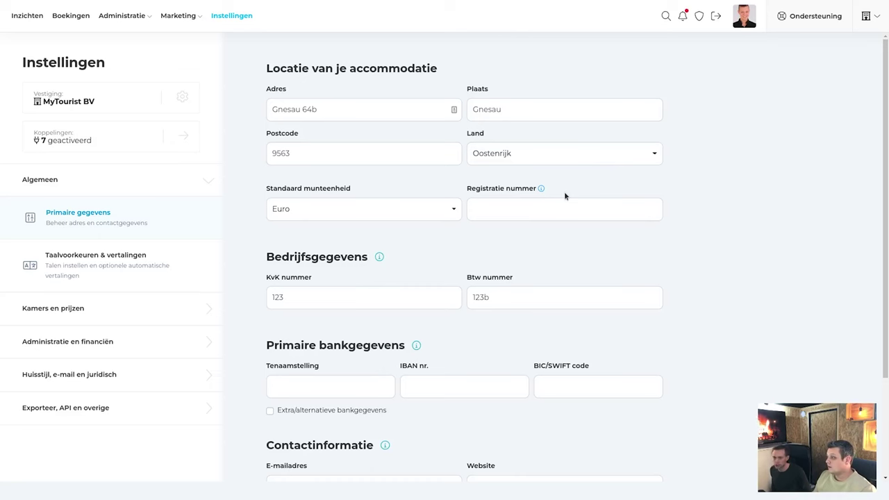
Step: View the Aanbiedingen overview and the room rows of the January 2022 booking calendar
mouse_move(119, 17)
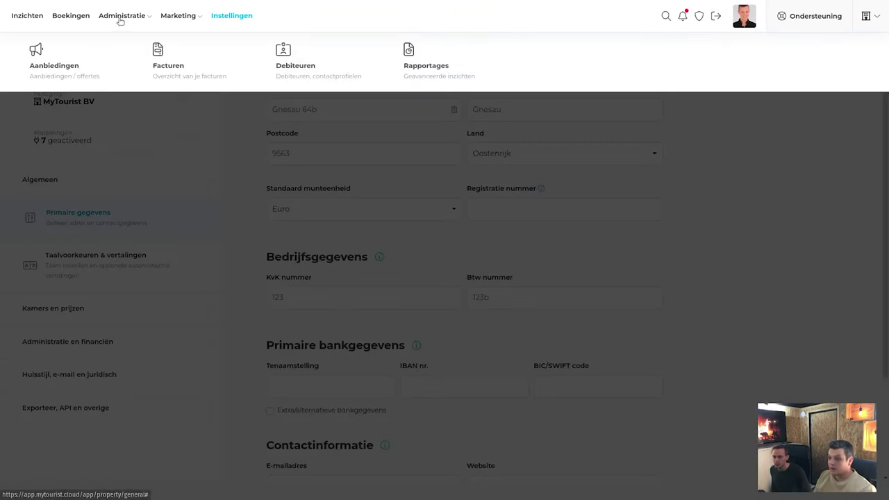
left_click(83, 64)
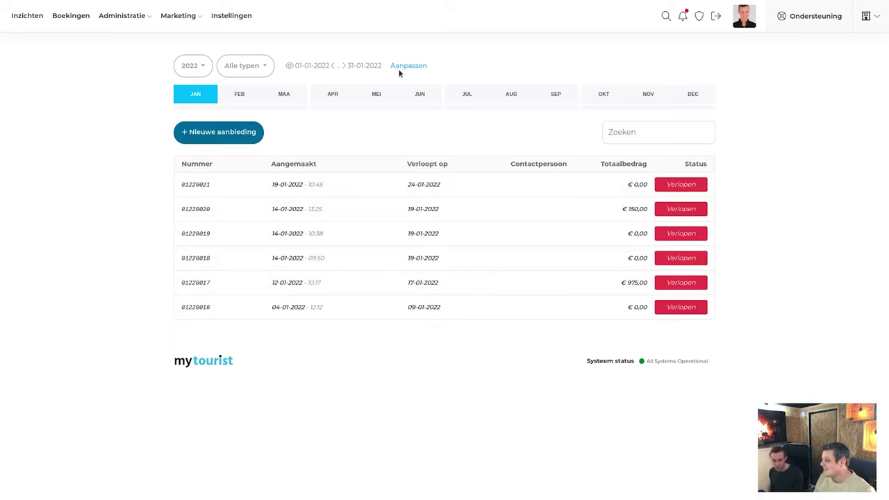
left_click(67, 19)
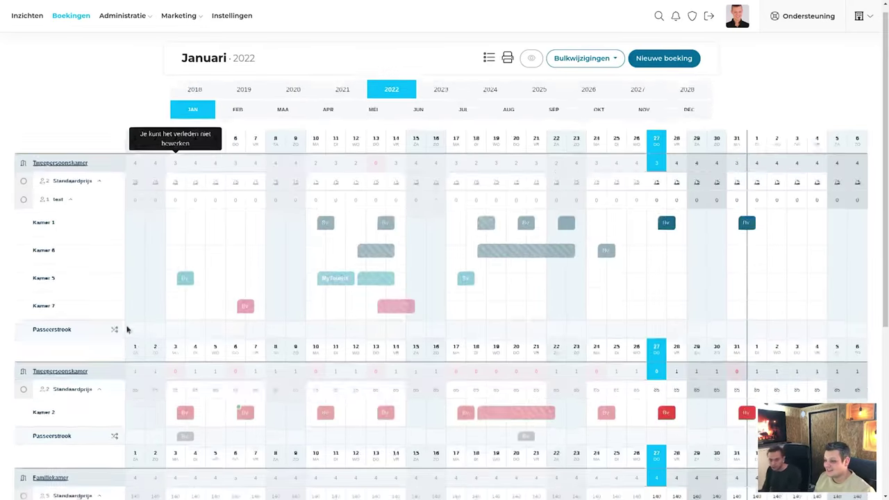
scroll(127, 330, "down", 3)
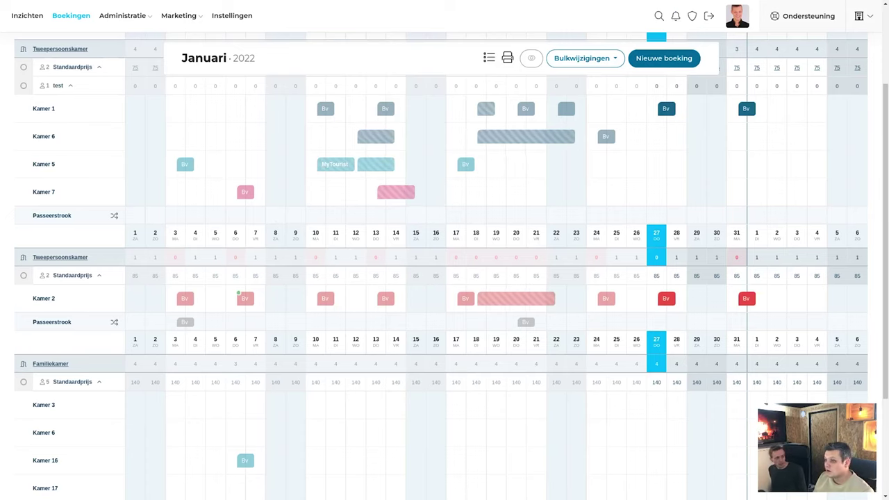
Step: Return to the primary details in the settings and view the currencies available as Standaard munteenheid
left_click(246, 16)
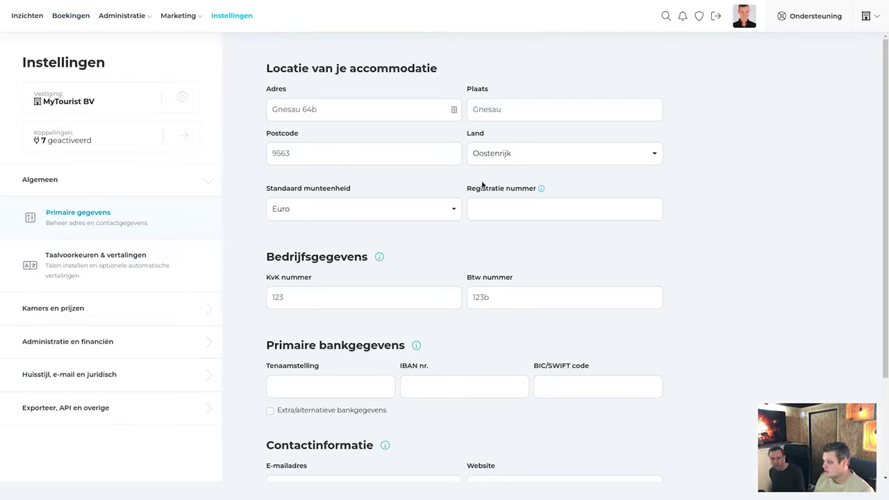
left_click(353, 210)
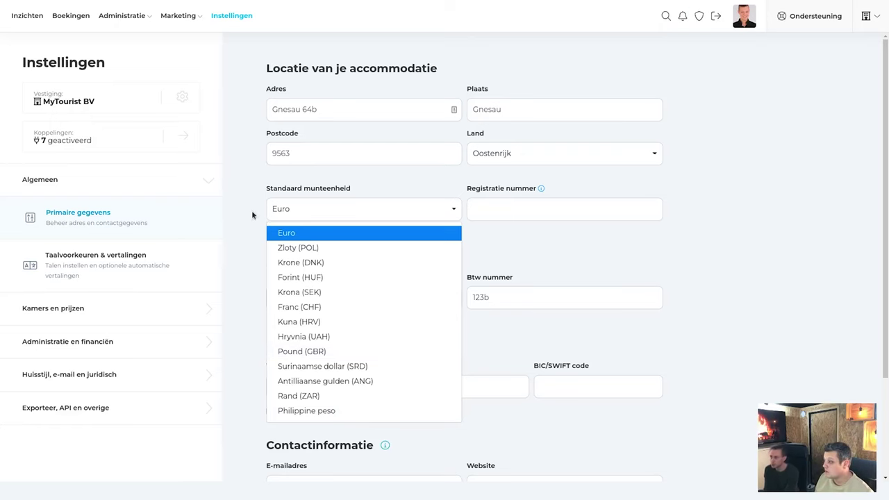
left_click(239, 175)
Step: Start a new booking from the calendar for Kamer 6, running from 27 to 31 January 2022
left_click(72, 17)
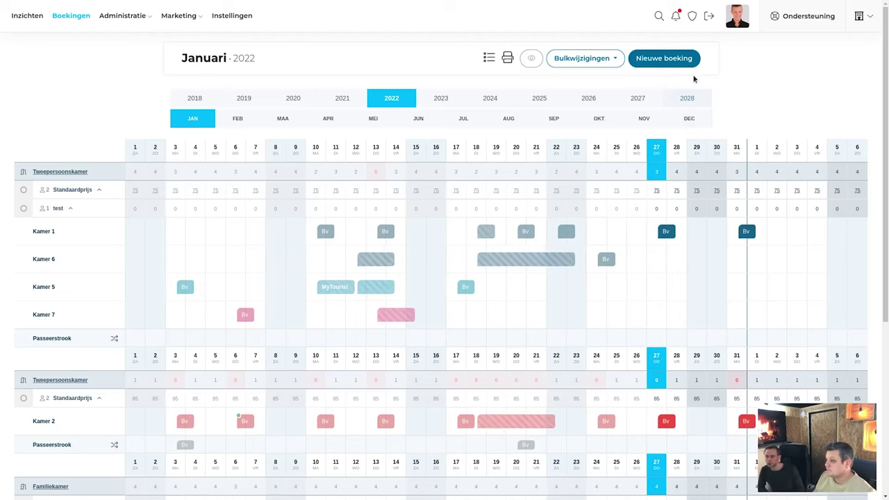
left_click(680, 52)
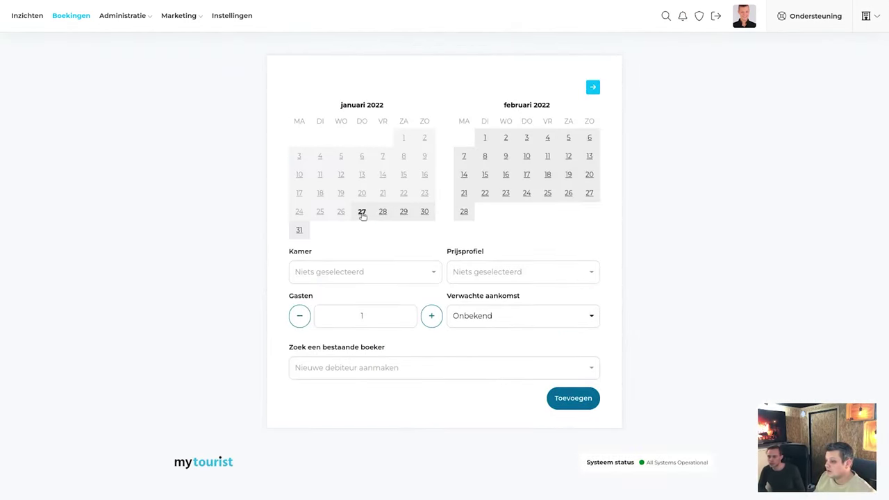
left_click(361, 213)
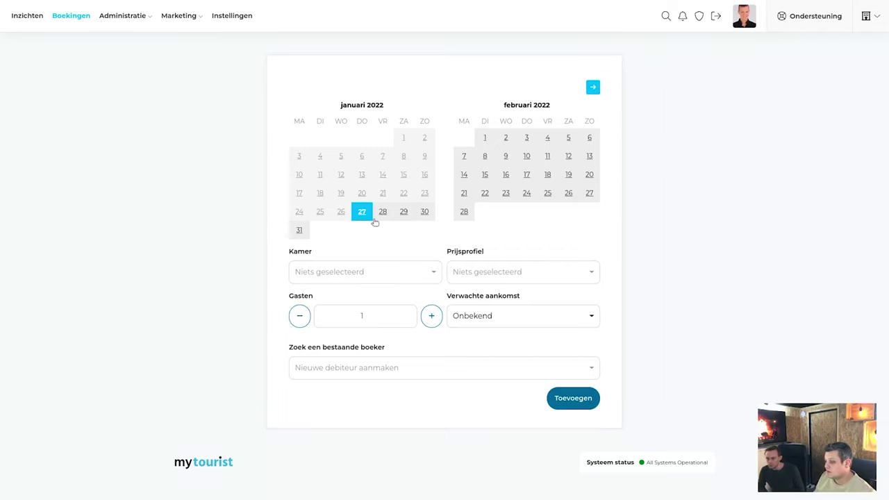
left_click(300, 230)
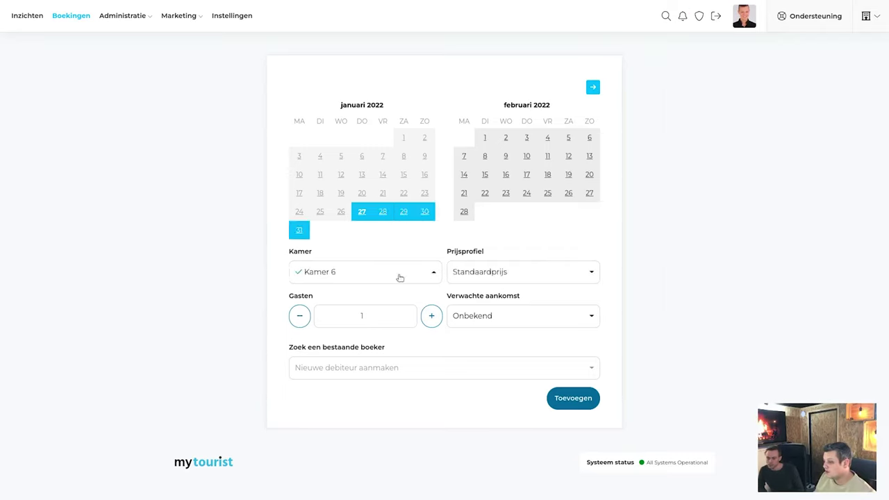
Step: Set the price profile to Buiten bedrijf stellen with the reason "Bami" and add the entry to the calendar
left_click(457, 273)
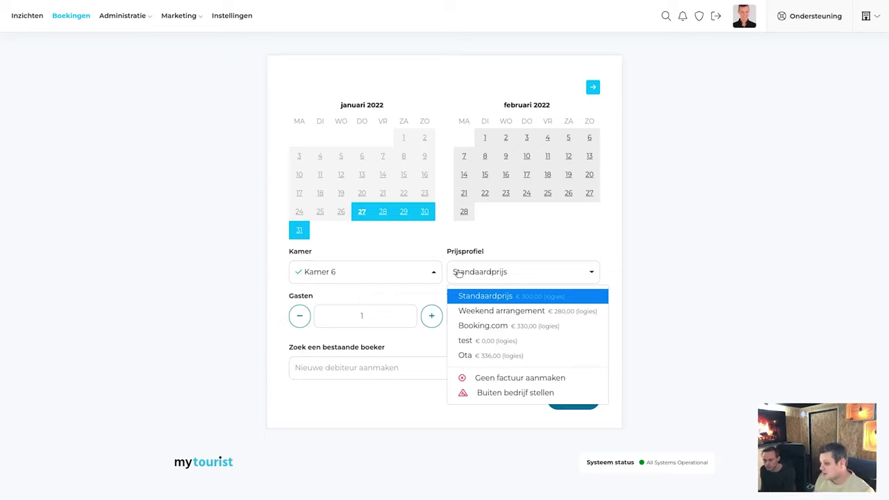
left_click(540, 391)
left_click(475, 336)
type("Bami")
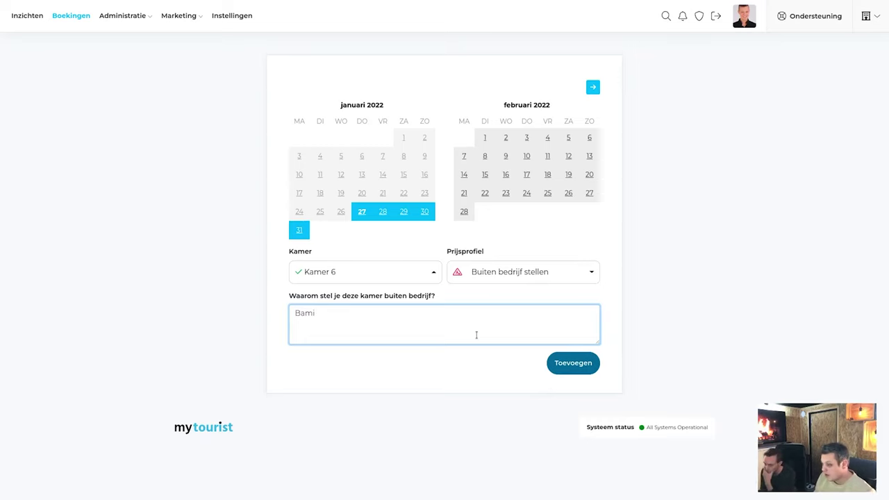
left_click(583, 282)
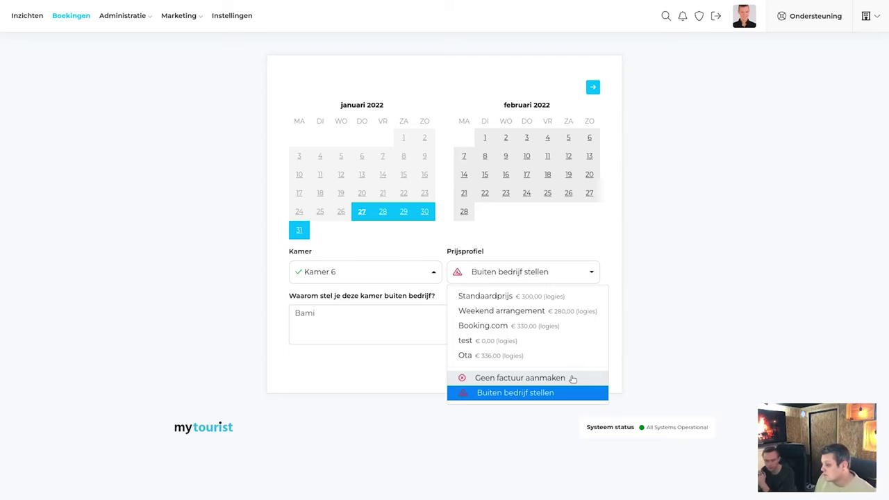
left_click(678, 340)
left_click(559, 363)
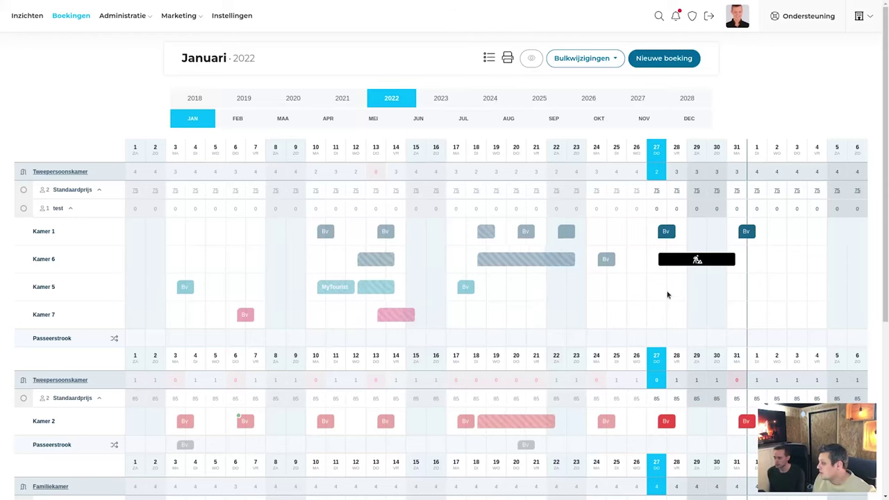
Step: Open the Kortingscodes overview and view which types of new discount can be created
left_click(185, 20)
left_click(298, 71)
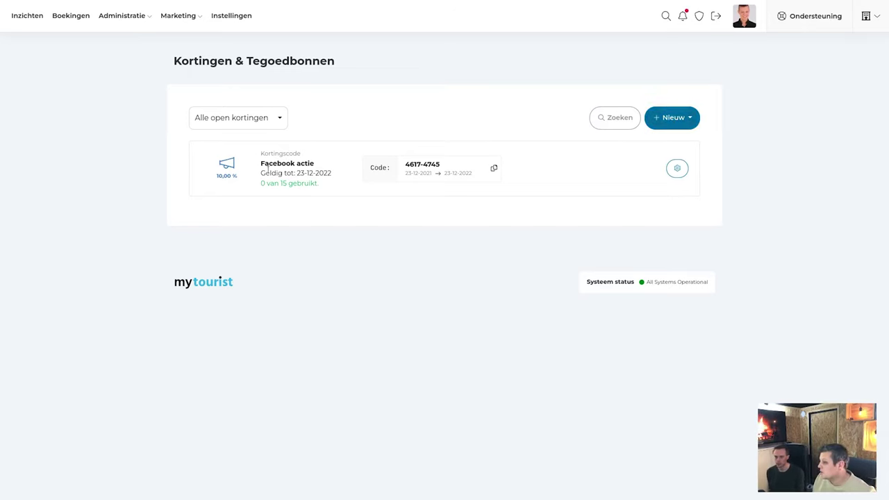
left_click(680, 123)
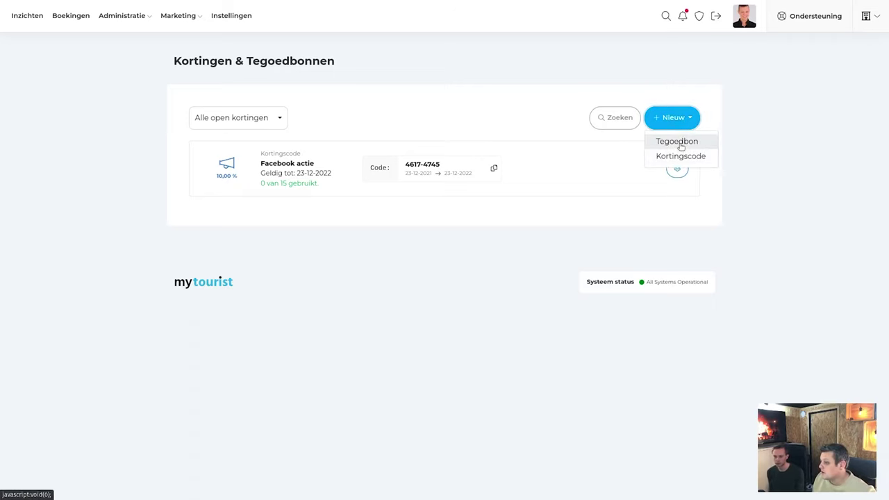
left_click(356, 202)
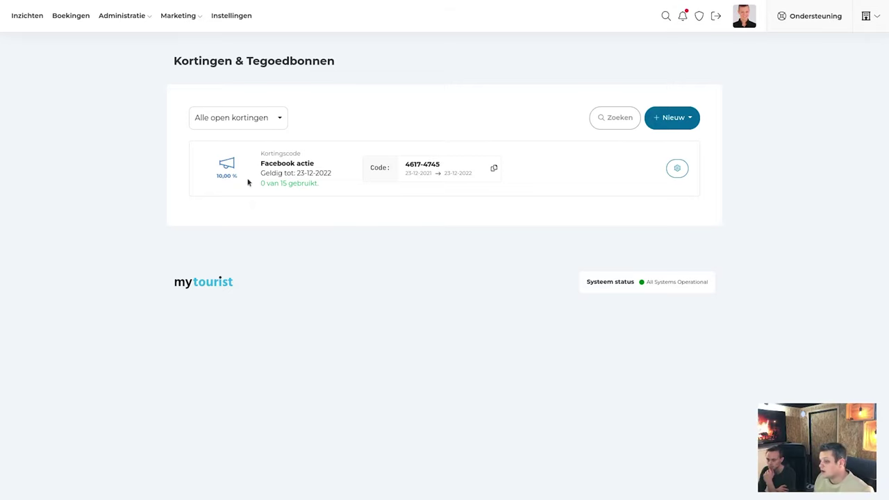
Step: Start a new Tegoedbon labelled "Fam. Ik weet het niet" with a Bedrag of 400
left_click(672, 118)
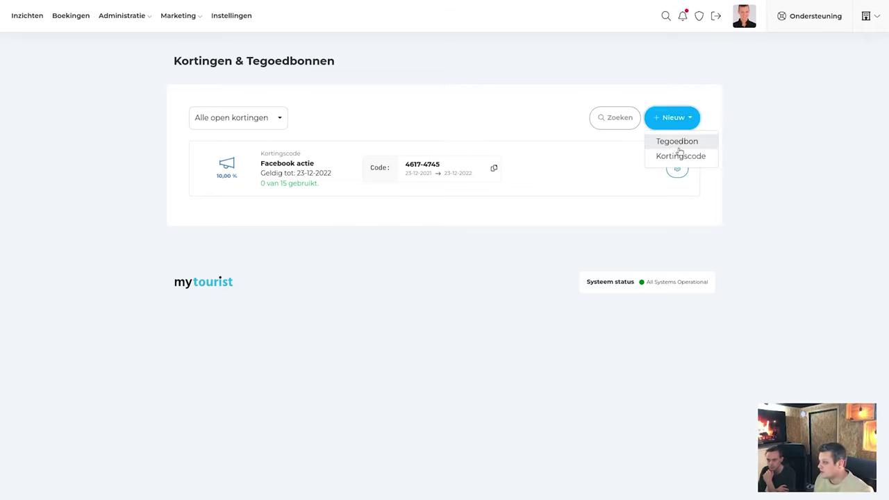
left_click(678, 142)
left_click(377, 186)
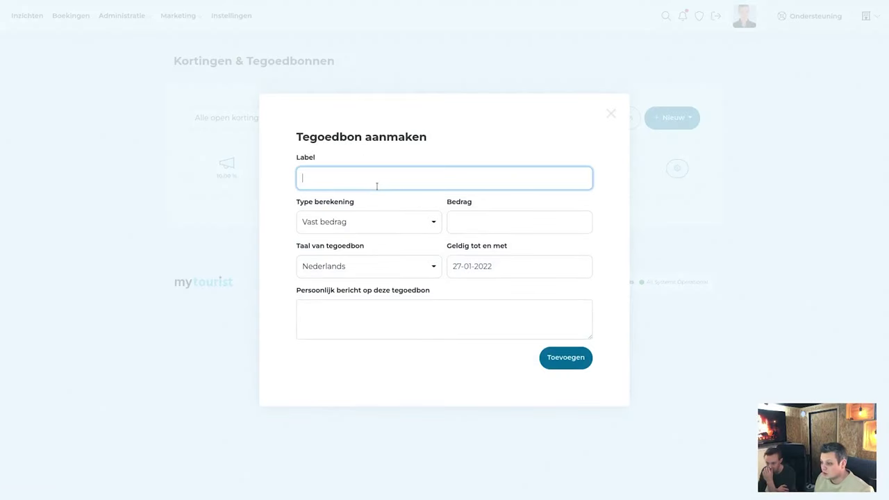
type("Fam. Ik ")
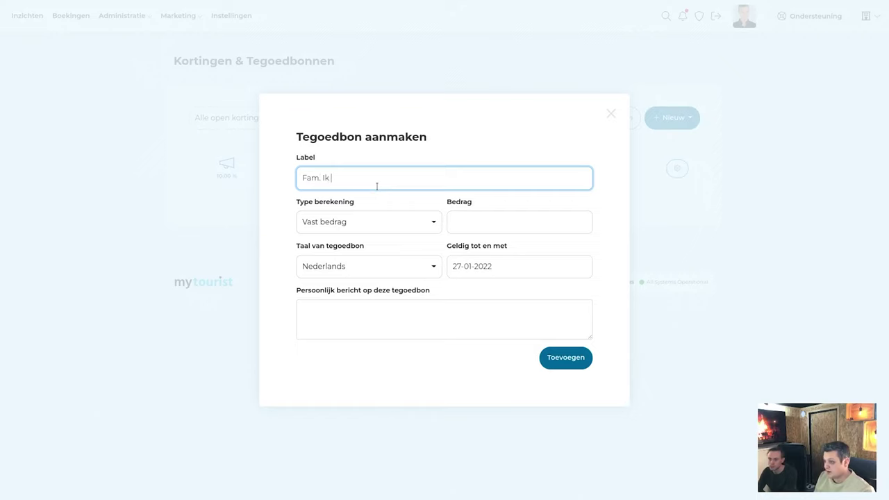
type("weet het niet")
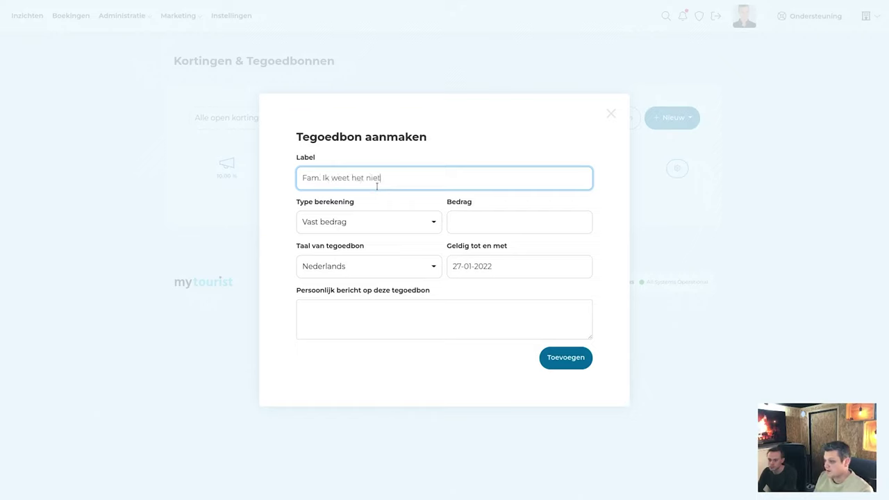
left_click(455, 224)
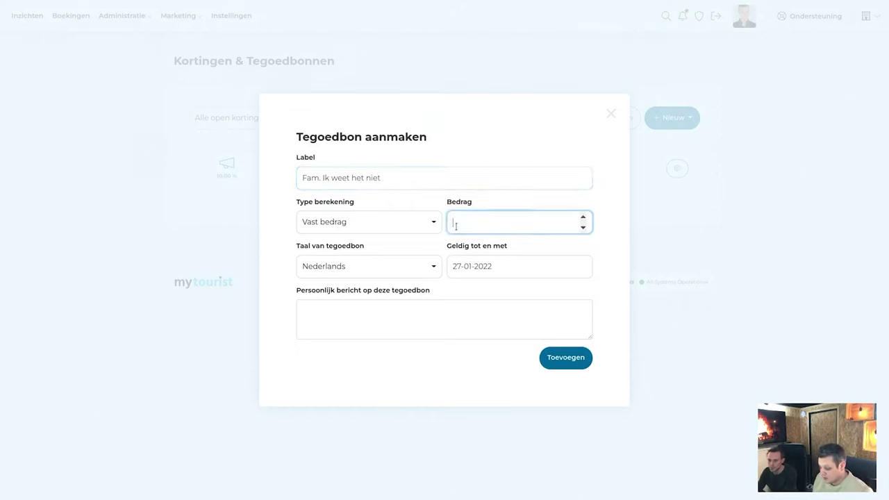
type("400")
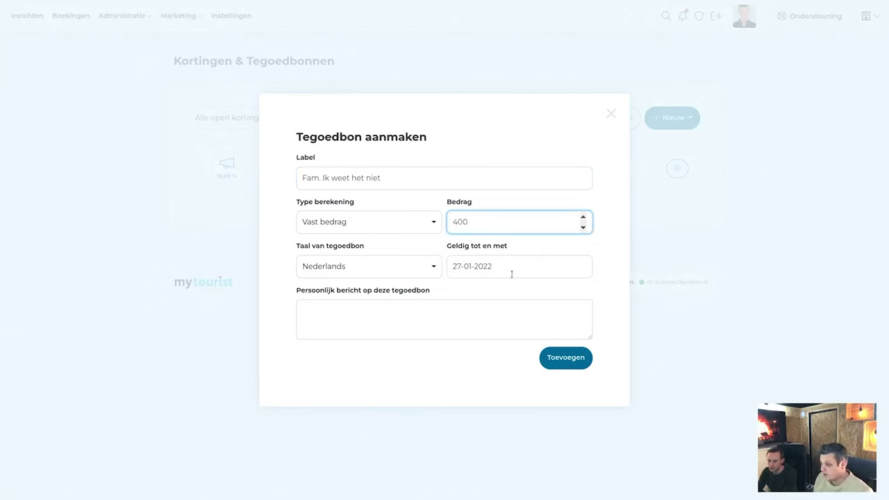
Step: Set the voucher's validity to 18-03-2022, enter the personal message "Bedankt voor de bloemen" and add the voucher
left_click(380, 333)
left_click(479, 267)
left_click(551, 288)
left_click(551, 288)
left_click(537, 346)
left_click(459, 329)
type("Bedankt voo")
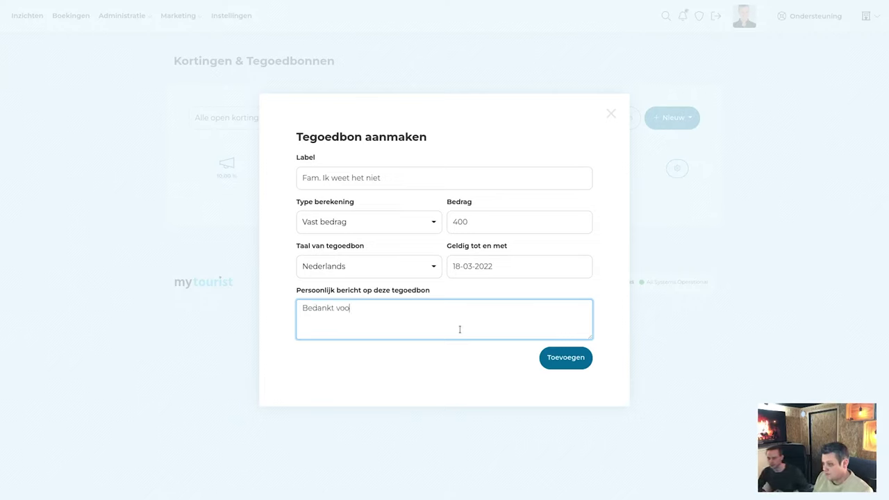
type("r de bloemen")
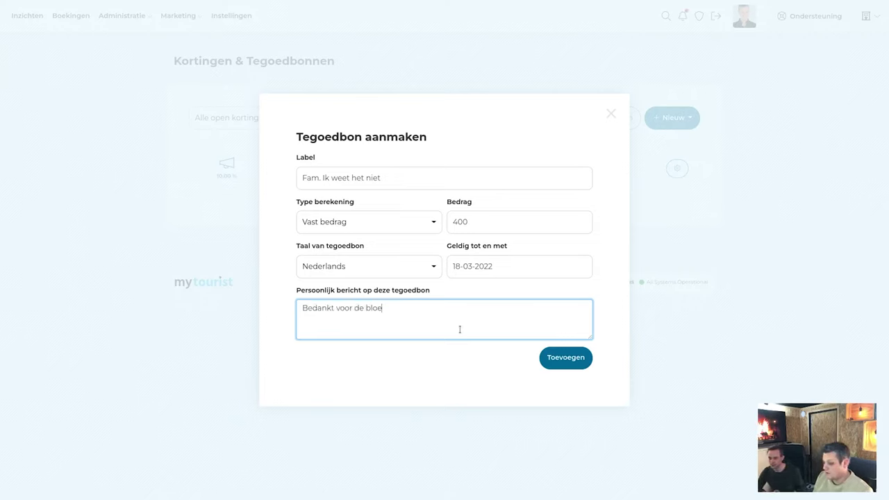
left_click(576, 361)
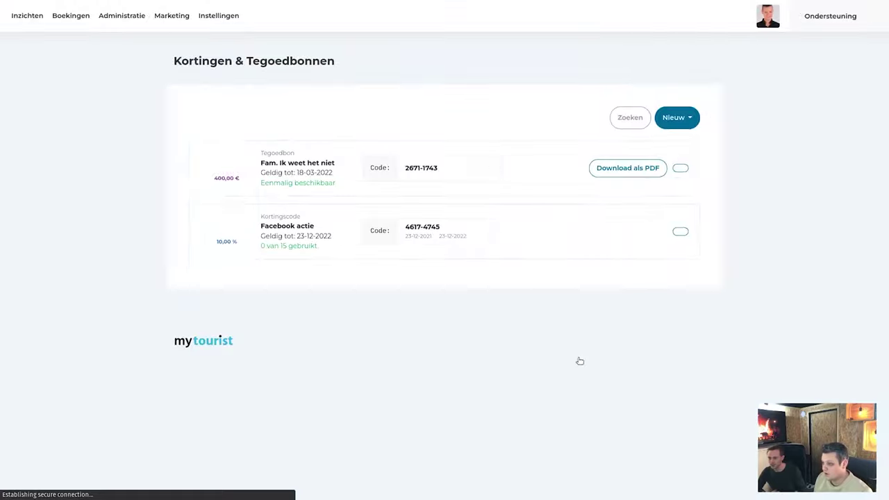
Step: Open the PDF of the "Fam. Ik weet het niet" Tegoedbon, view the printed voucher and return to the discounts overview
left_click(617, 168)
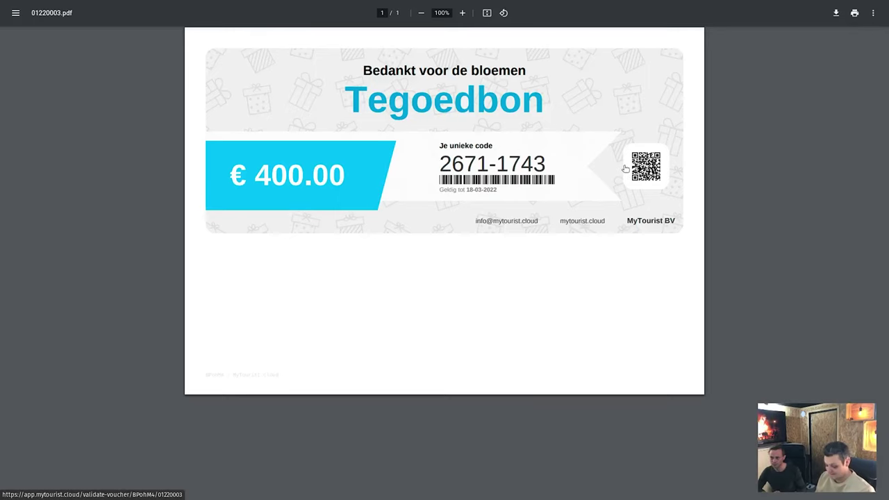
key("ctrl+w")
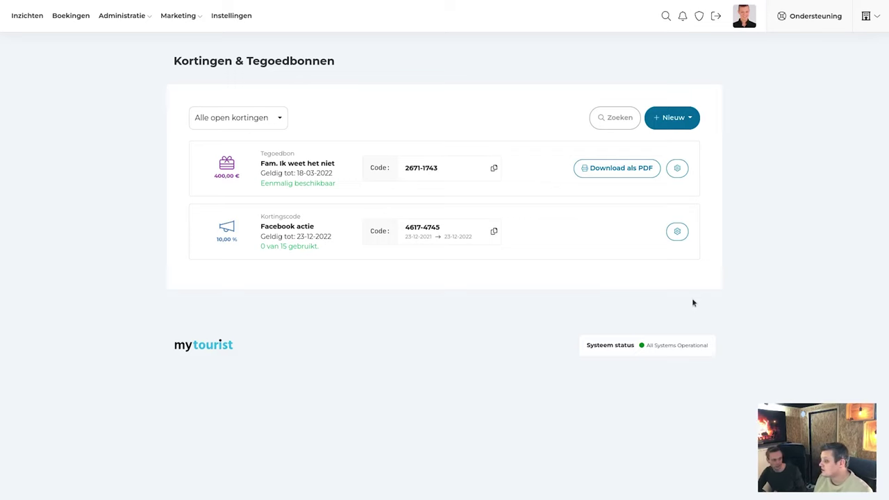
Step: View the Koppelingen overview in the settings, followed by the Taalvoorkeuren & vertalingen page
left_click(239, 19)
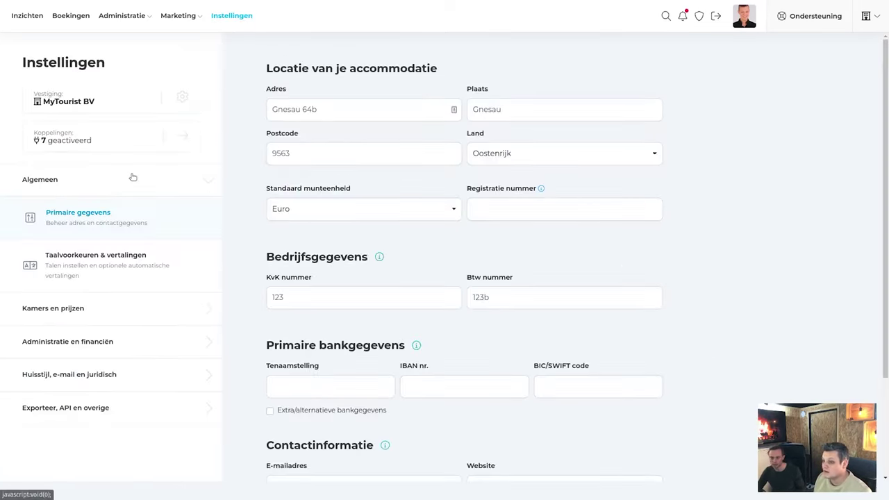
left_click(116, 148)
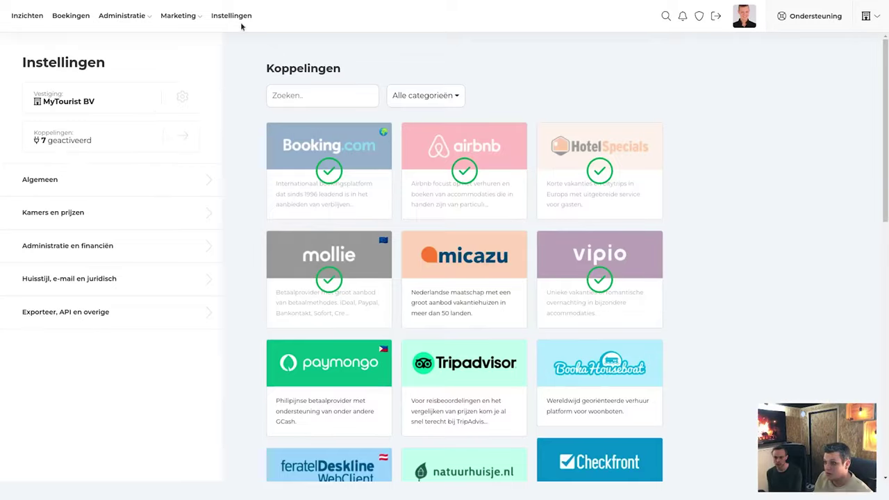
left_click(76, 181)
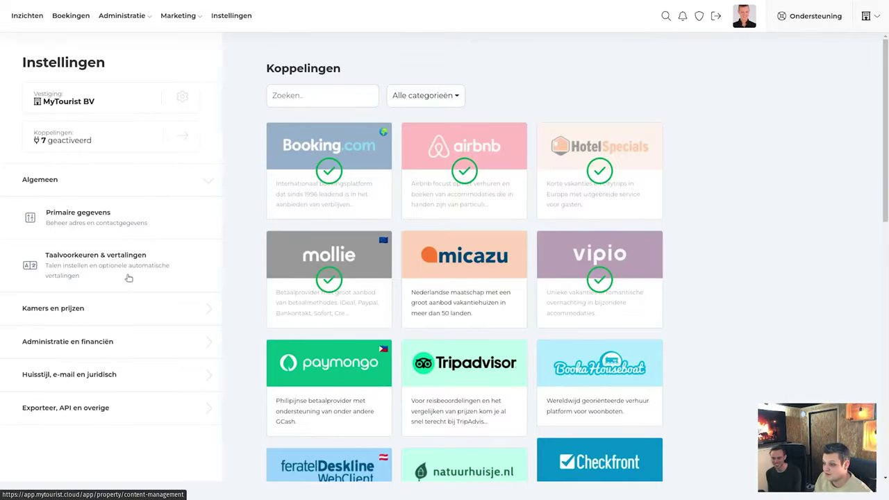
left_click(248, 267)
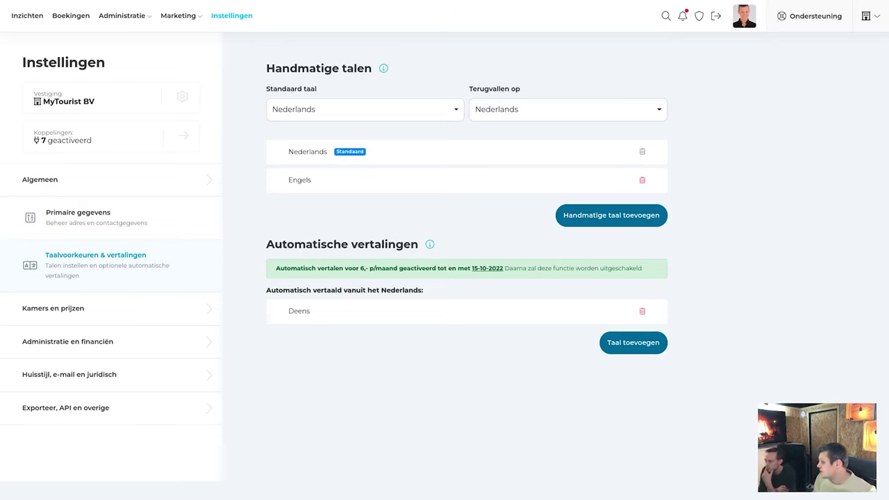
Step: Open the Aangepaste HTML code settings and inspect the component placed at Onder opening van BODY, leaving it unedited
left_click(40, 418)
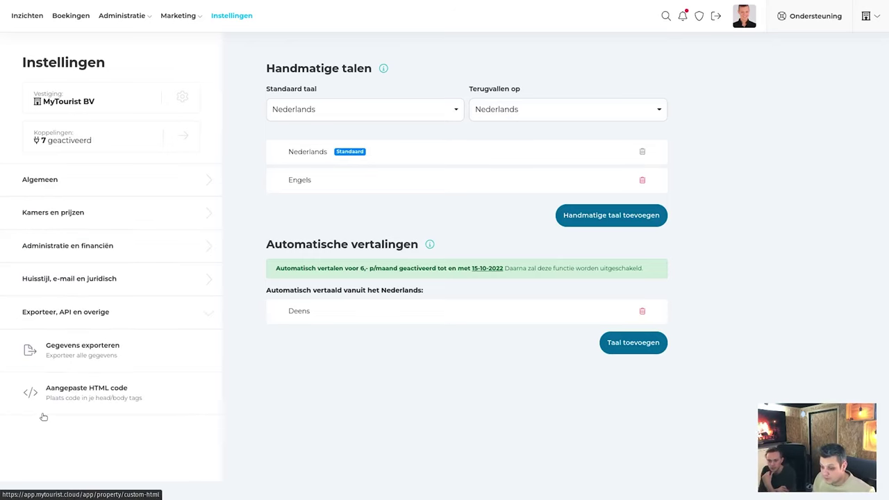
left_click(70, 401)
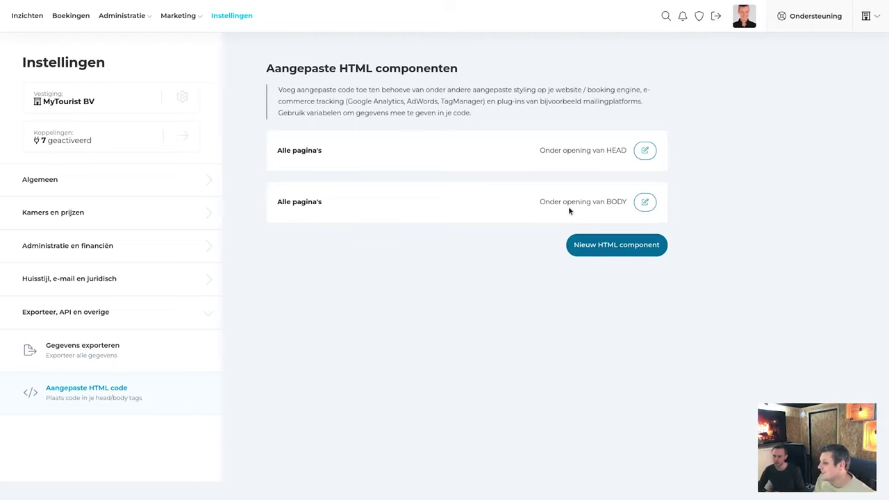
left_click(645, 201)
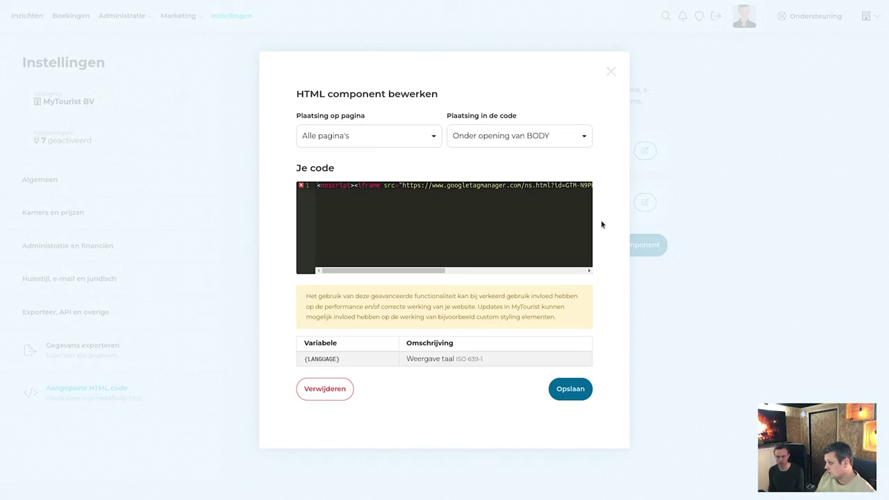
left_click(610, 73)
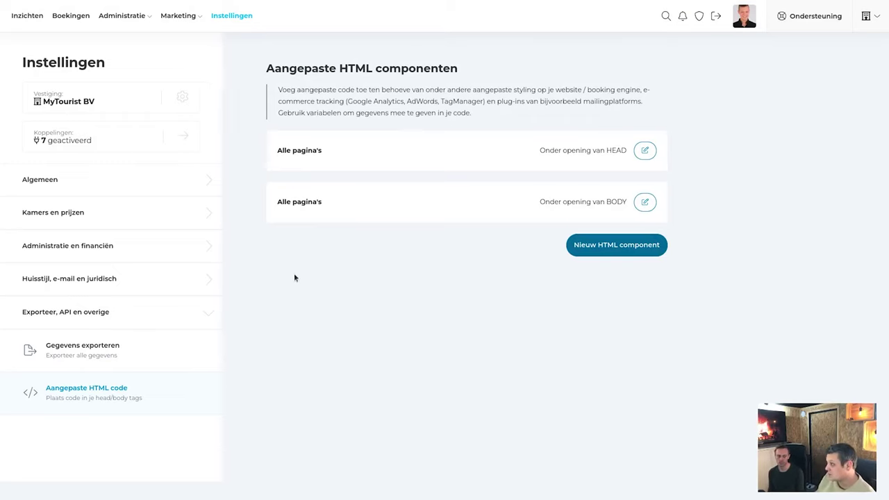
Step: Open the Grootboekrekeningen settings and expand the Logies per individuele kamer section
left_click(148, 247)
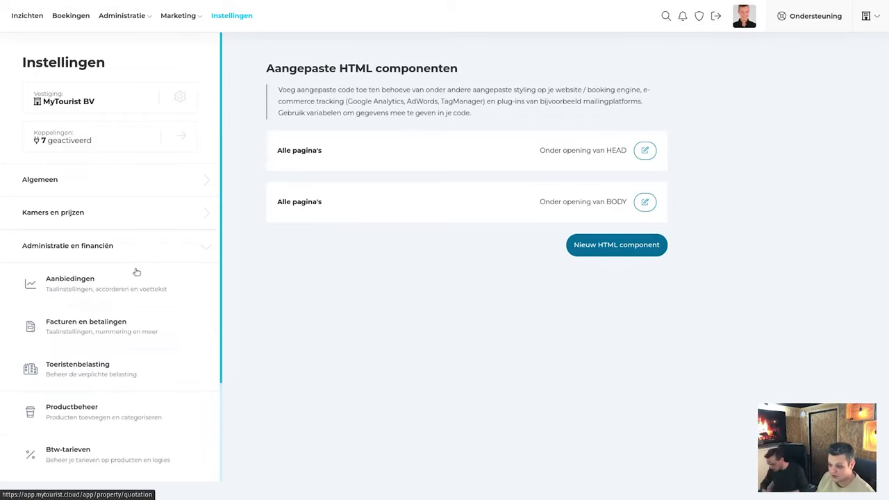
scroll(90, 464, "down", 1)
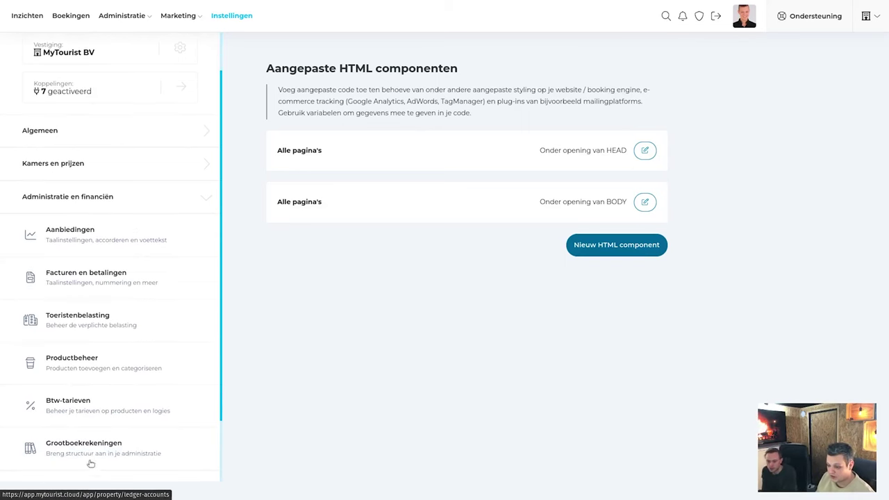
left_click(90, 459)
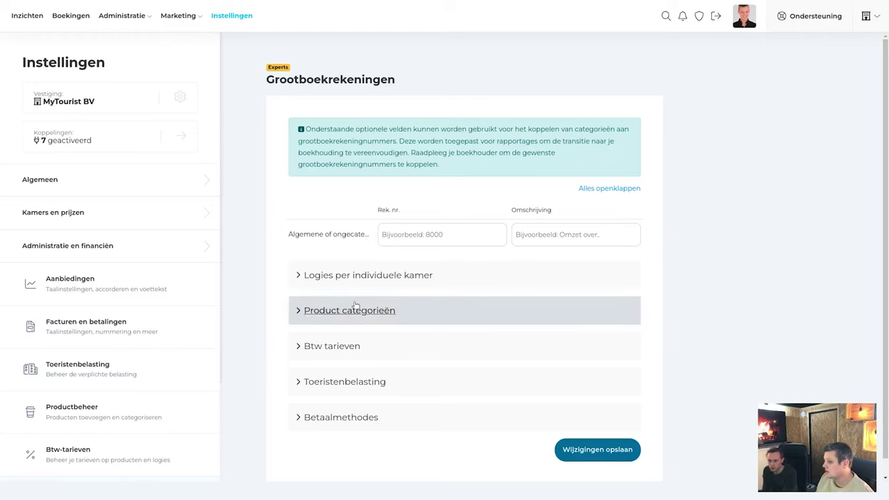
left_click(361, 275)
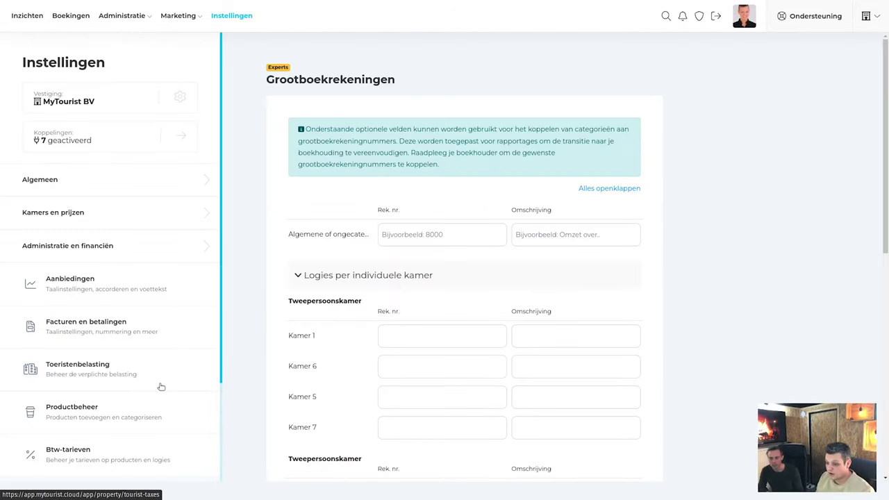
Step: Return to the reports, look through the Financieel group and view the download formats of the Geavanceerde kasboek report
key("ctrl+w")
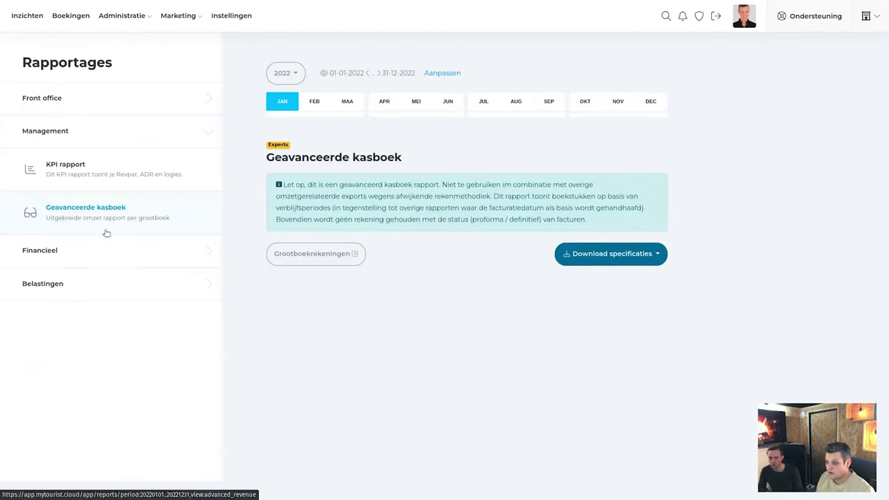
left_click(99, 261)
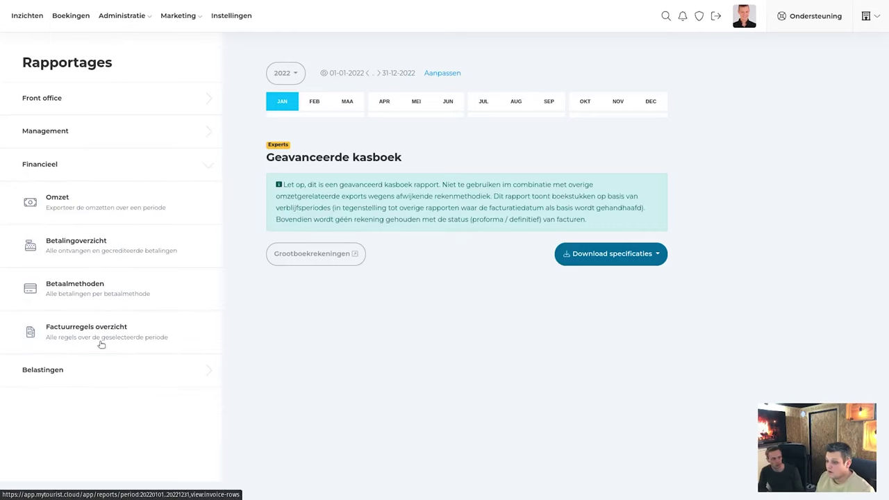
left_click(75, 132)
left_click(72, 220)
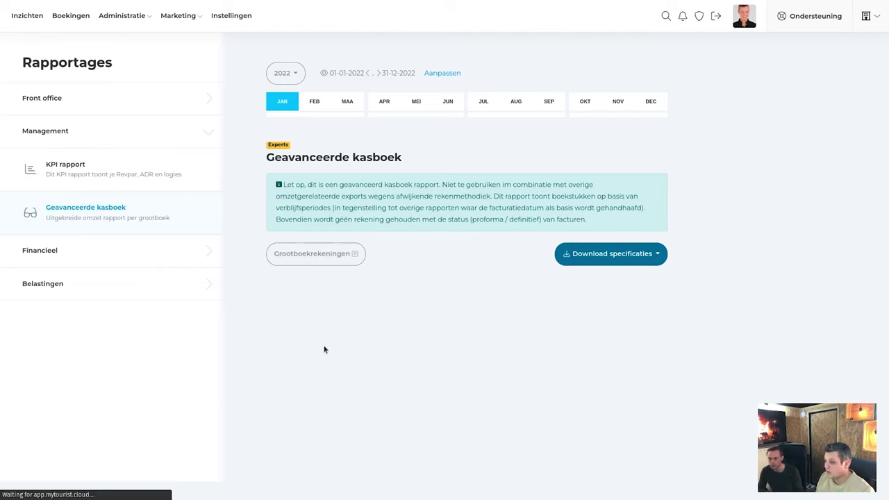
left_click(603, 259)
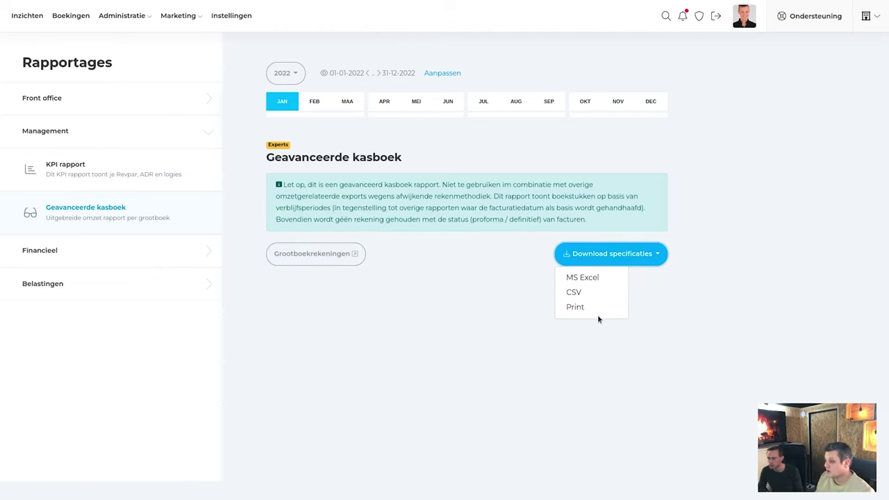
left_click(583, 354)
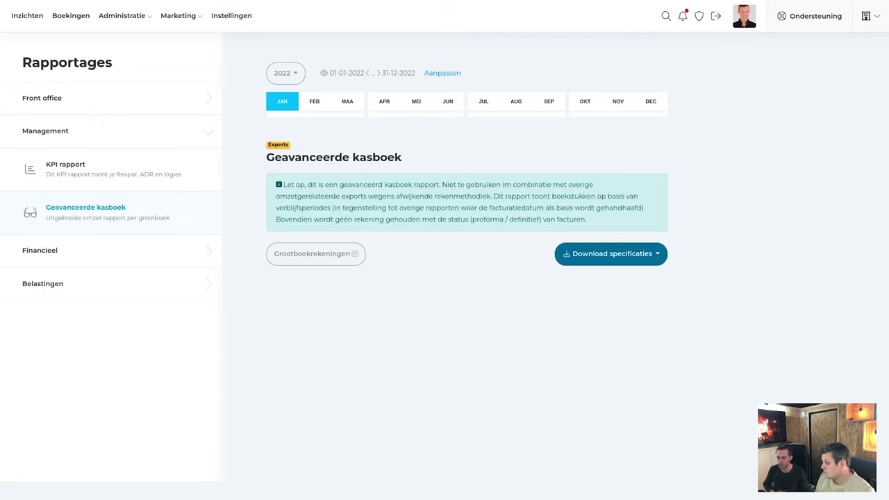
Step: Open the Boekingen report under Front office and view its export options for the selected period and future bookings
mouse_move(102, 19)
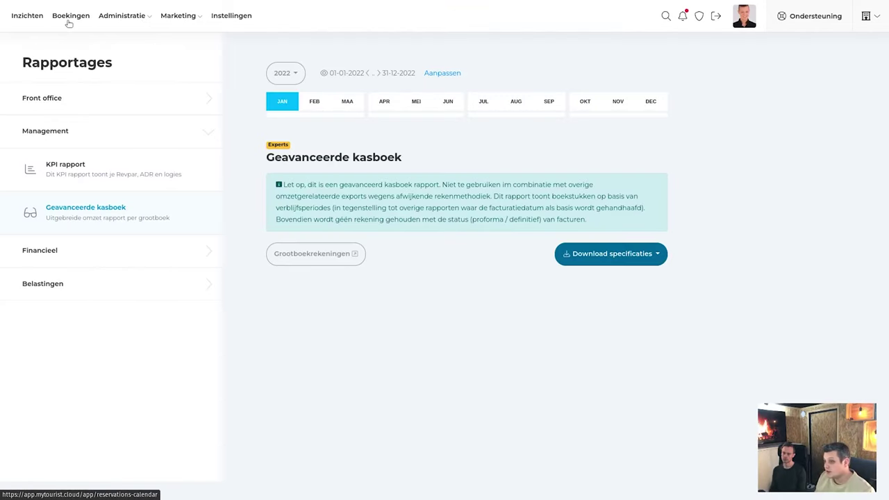
left_click(69, 20)
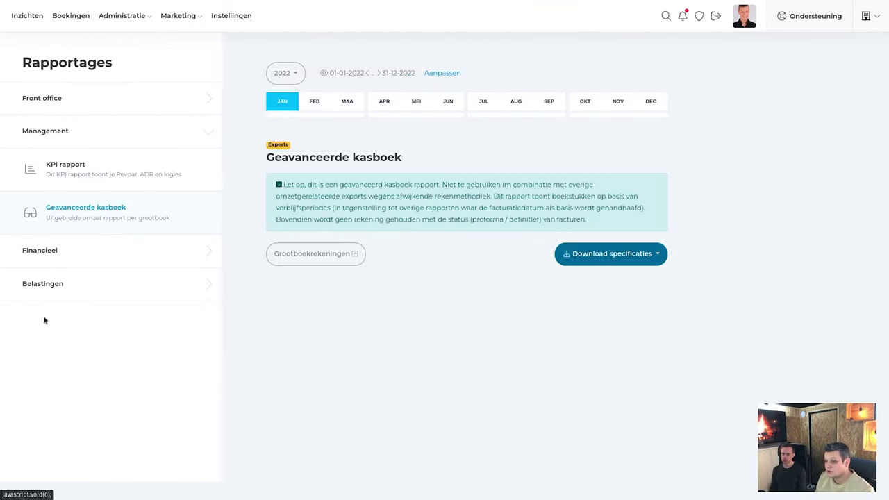
left_click(38, 252)
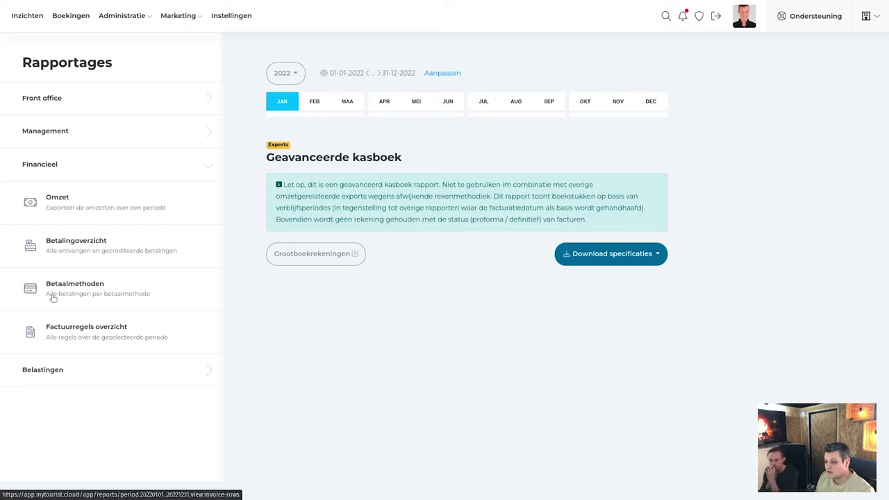
left_click(43, 98)
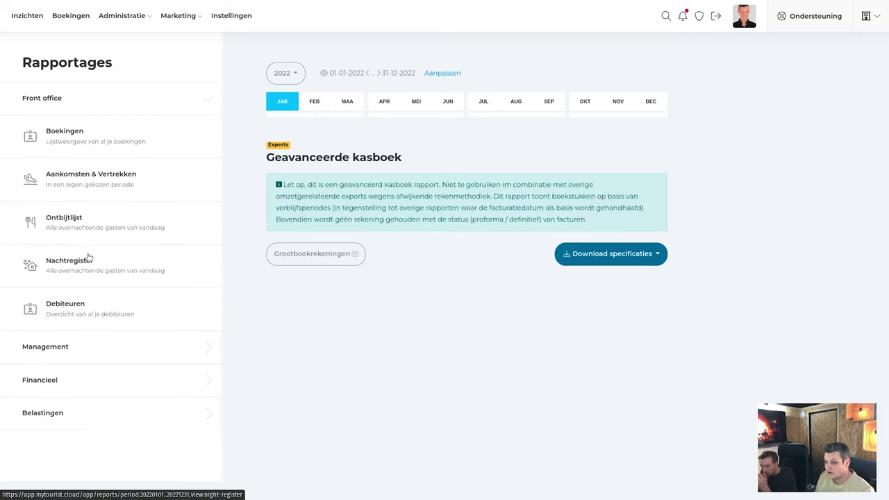
left_click(93, 158)
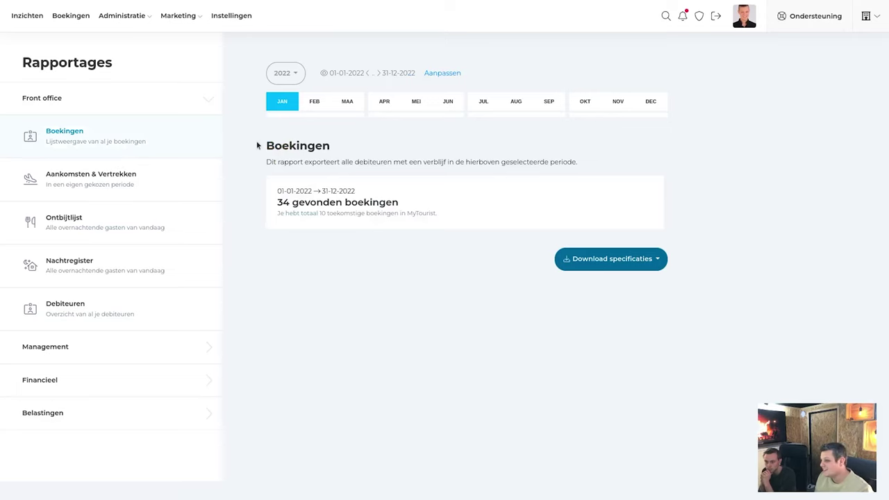
left_click(639, 270)
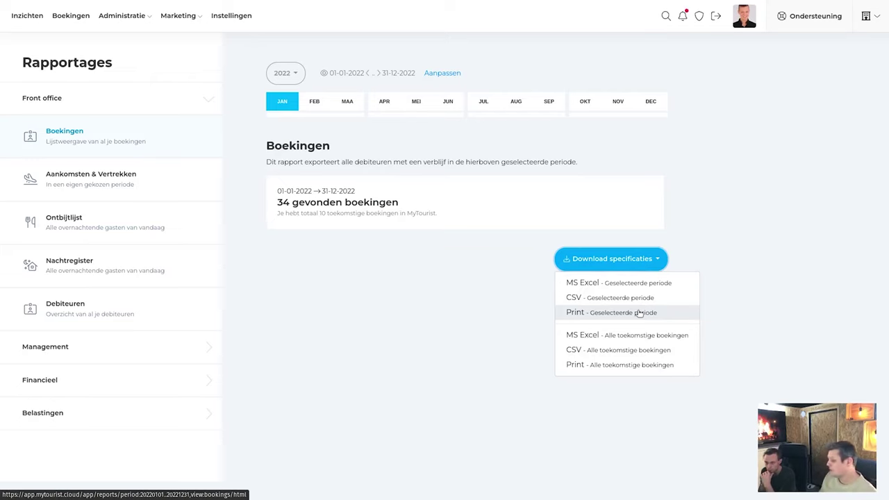
left_click(690, 244)
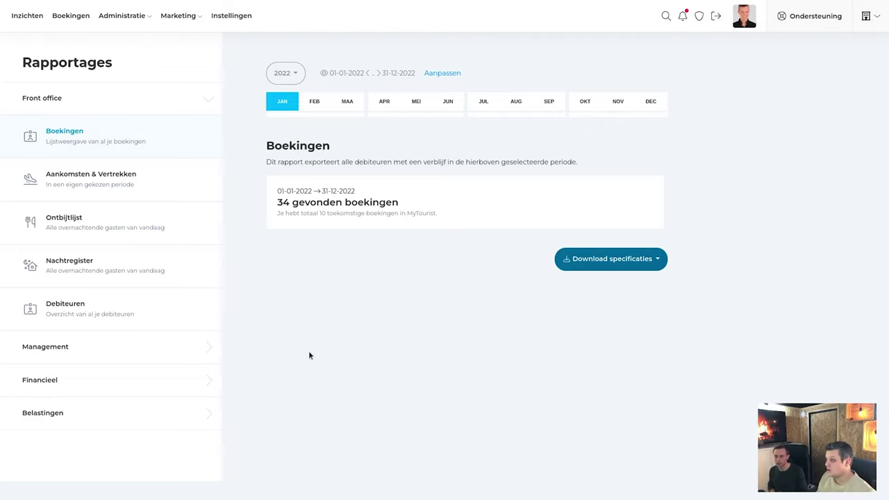
Step: Open the Zoeken door MyTourist page and examine which details it can search on
key("ctrl+f")
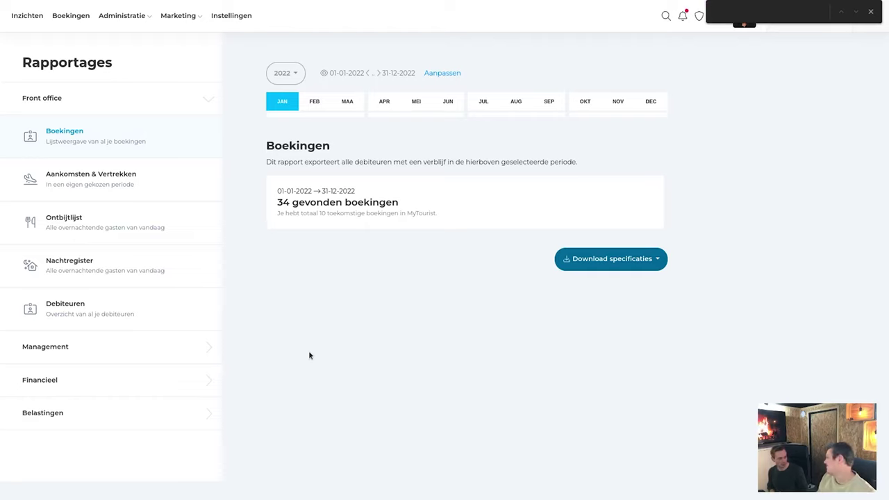
key("Escape")
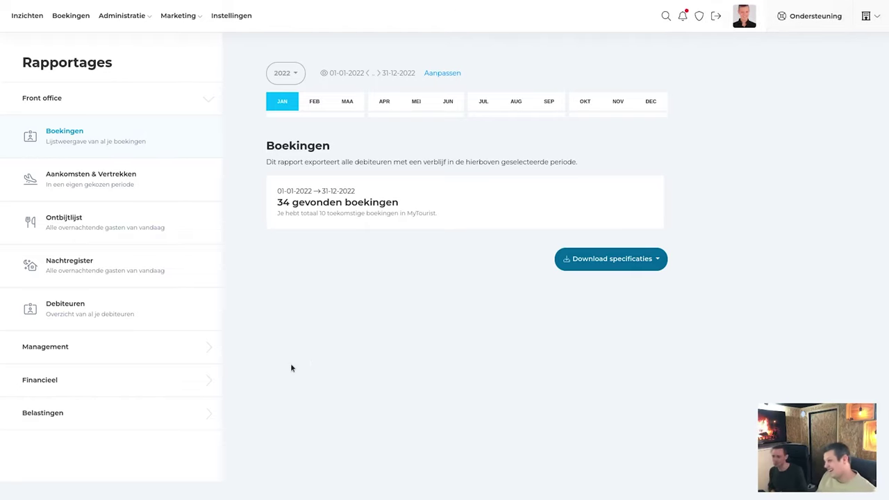
left_click(666, 16)
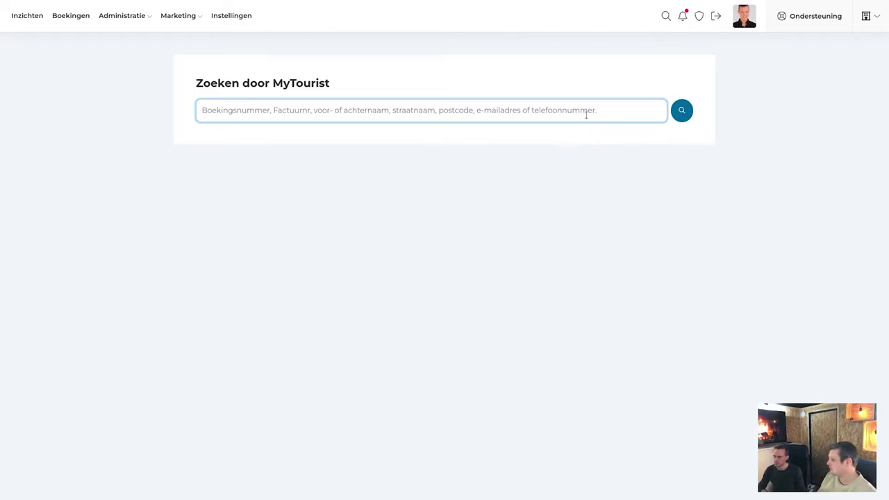
left_click(666, 22)
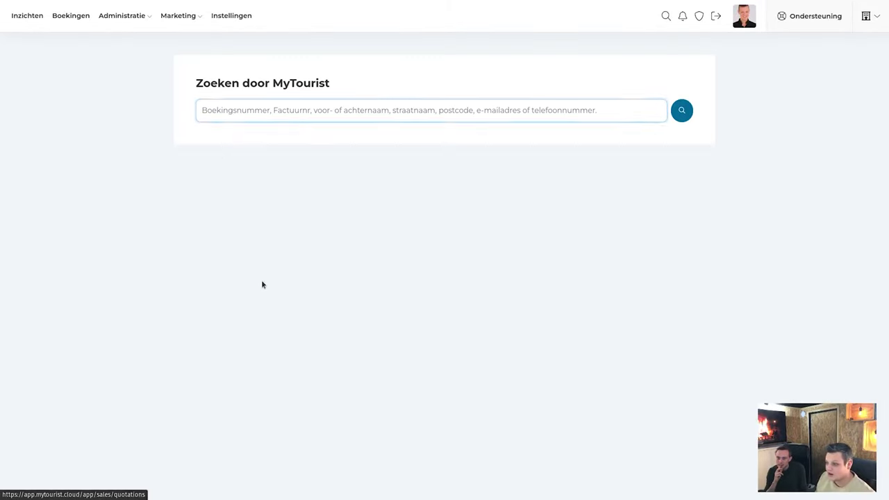
left_click(310, 117)
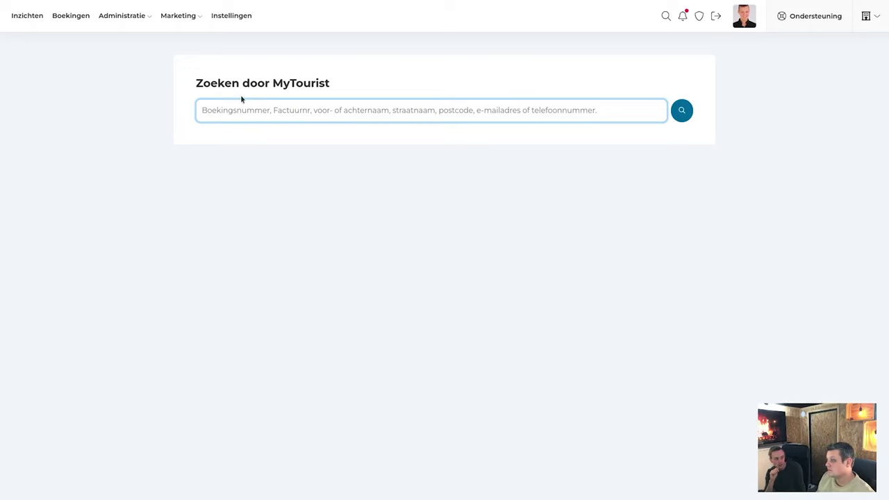
Step: Open the Debiteuren overview and examine the map, the charts and the list of debtors currently in the accommodation
left_click(125, 18)
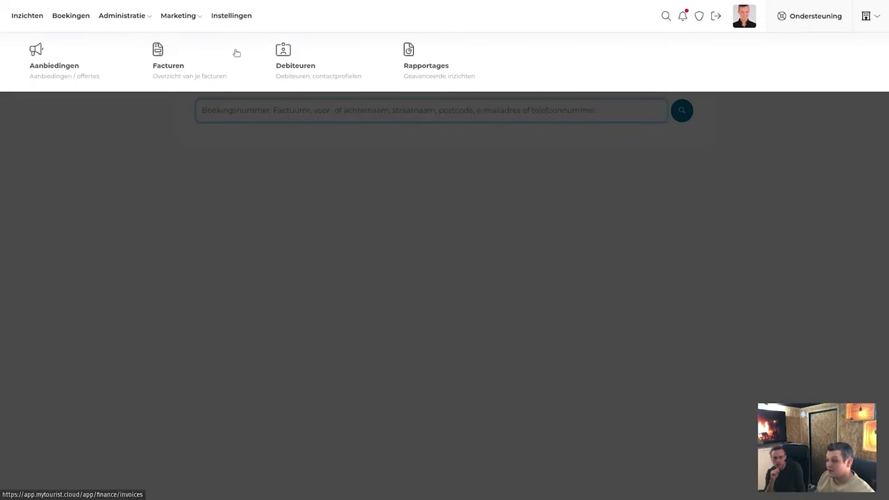
left_click(295, 62)
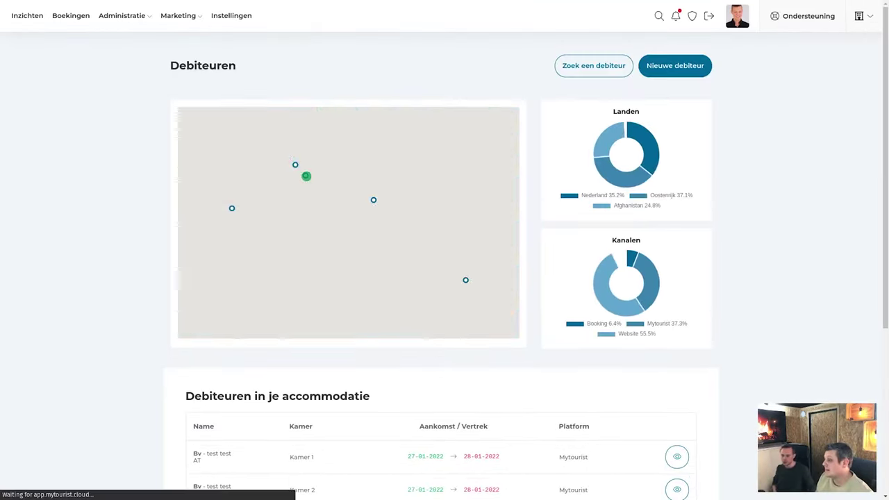
scroll(469, 340, "down", 1)
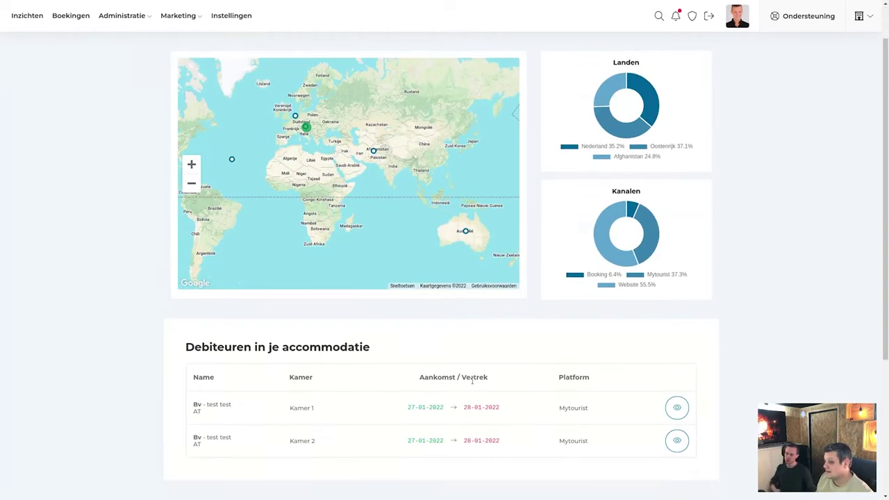
scroll(486, 382, "down", 1)
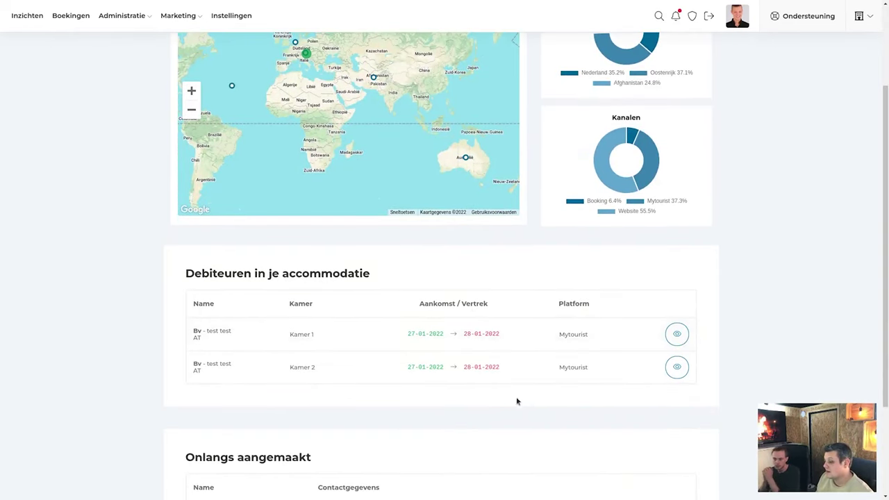
Step: Open the details of the debtor staying in Kamer 1 and view the profile and Statistieken
scroll(486, 445, "down", 2)
scroll(598, 271, "up", 1)
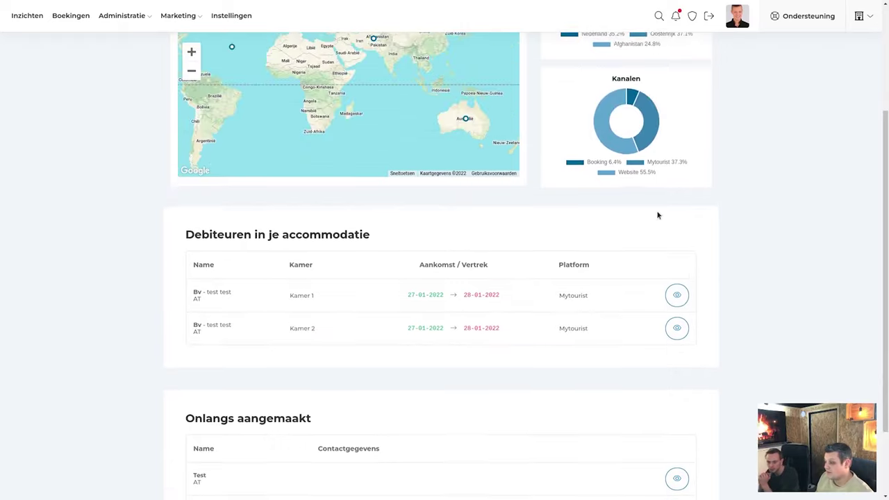
left_click(668, 304)
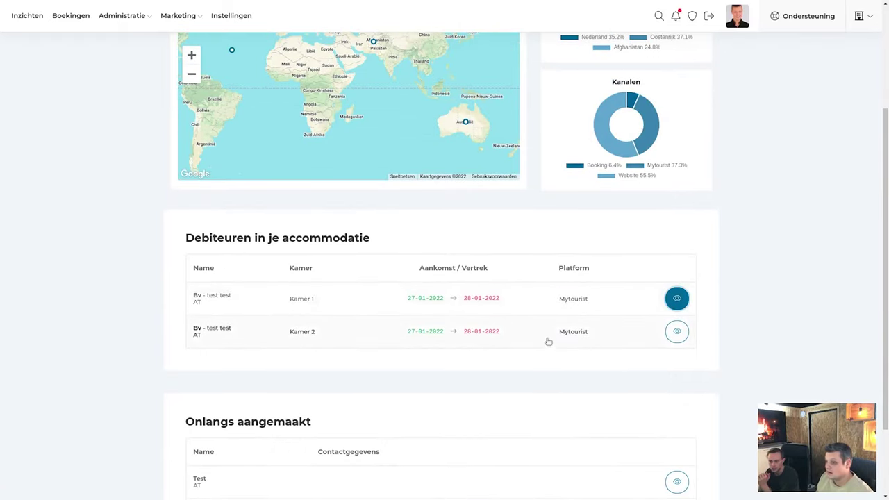
scroll(373, 404, "down", 5)
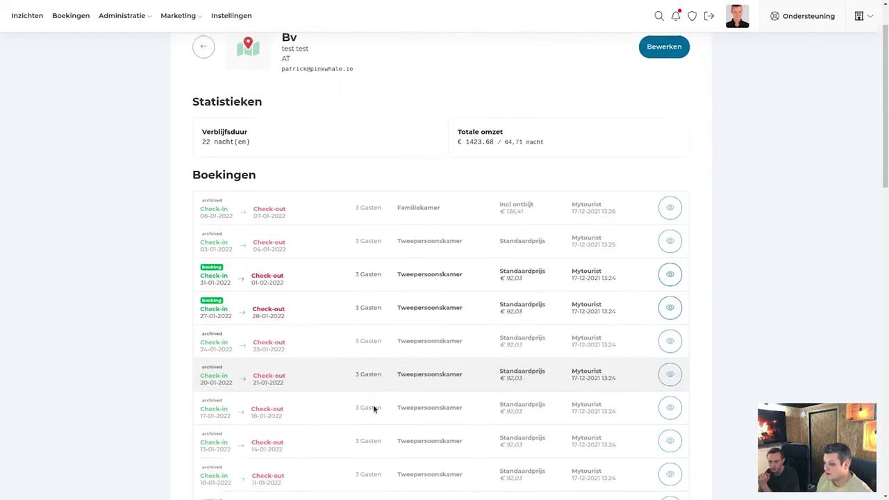
scroll(373, 408, "up", 5)
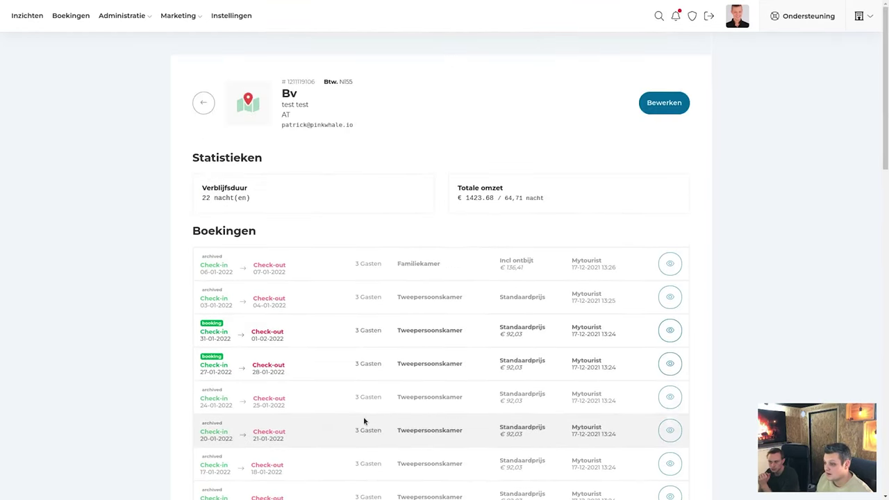
Step: Look through the debtor's Boekingen history down to the Facturen section, and return to the previous page
scroll(364, 413, "down", 10)
scroll(361, 403, "up", 6)
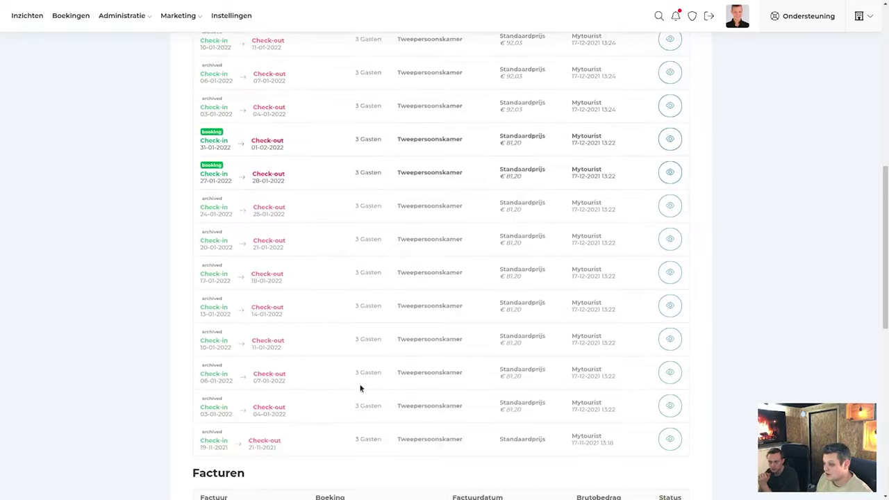
scroll(360, 389, "up", 2)
scroll(358, 391, "down", 3)
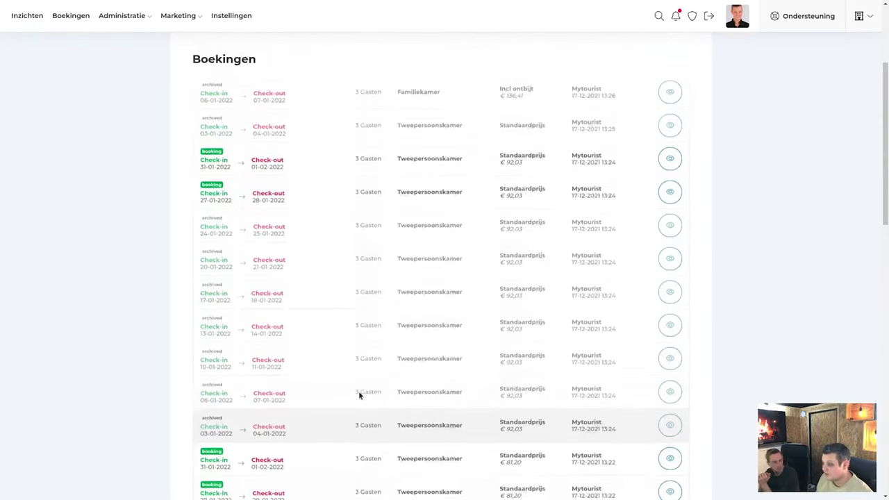
scroll(359, 396, "down", 6)
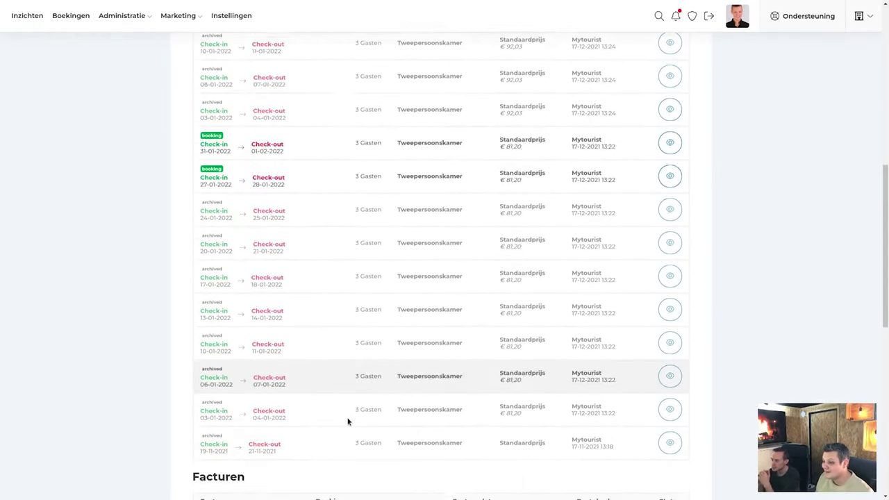
scroll(327, 443, "up", 10)
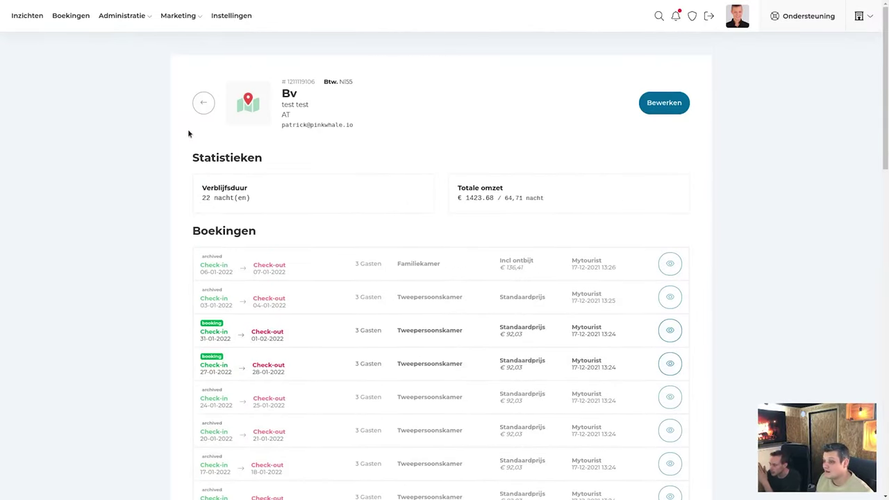
left_click(203, 104)
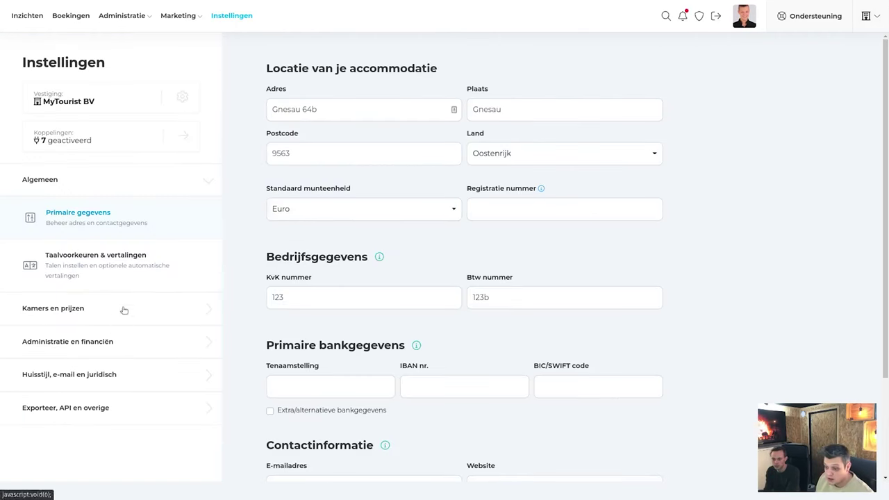
Step: Open the Kamertypes & Kamers page in the Kamers en prijzen settings
left_click(124, 309)
left_click(148, 262)
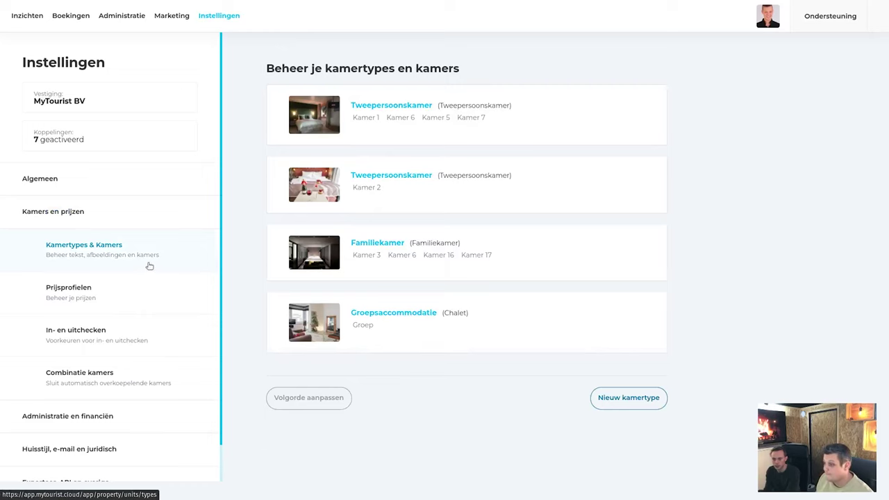
Step: Try moving the Groepsaccommodatie room type to second place in the order, and reload the page without saving
left_click(303, 398)
left_click_drag(288, 323, 284, 184)
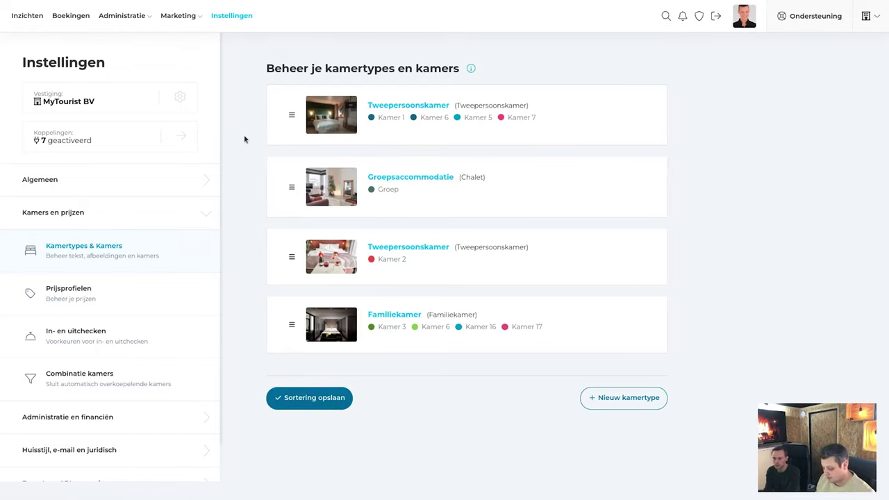
key("F5")
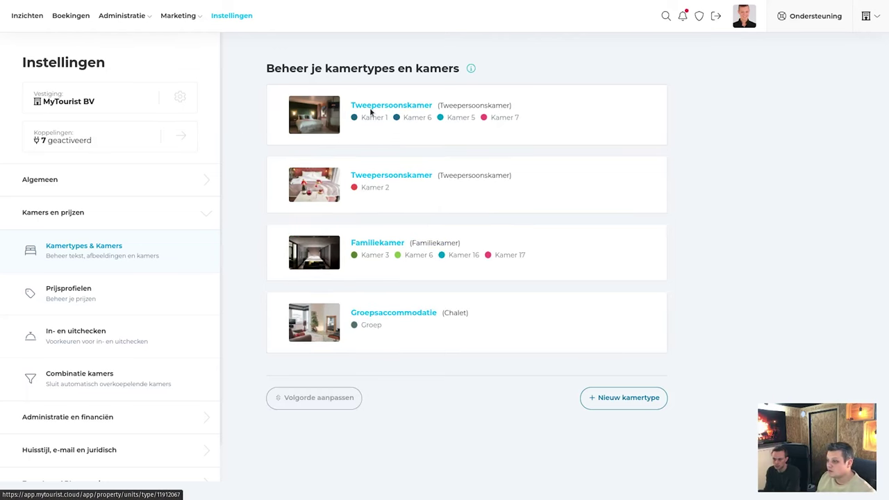
Step: Open the individual rooms of the first Tweepersoonskamer type, move Kamer 7 to the top of the order and save the sorting
left_click(372, 108)
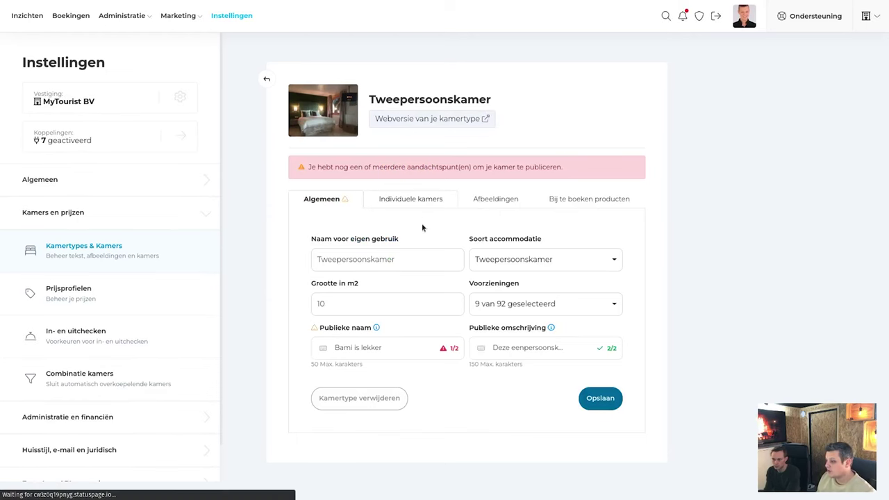
left_click(421, 202)
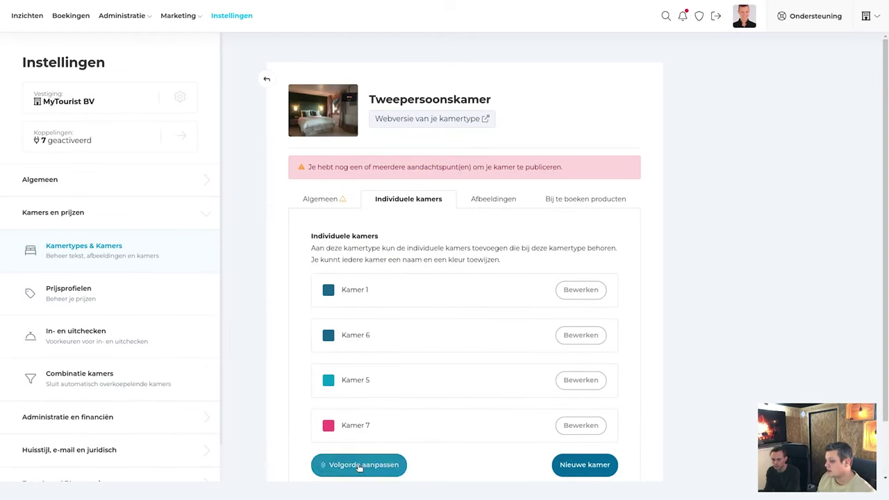
scroll(375, 462, "down", 1)
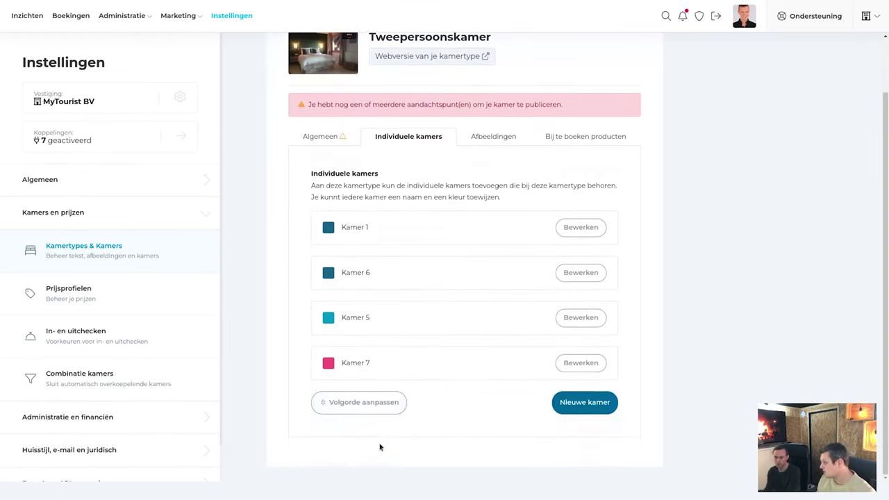
left_click(361, 402)
left_click_drag(321, 361, 323, 272)
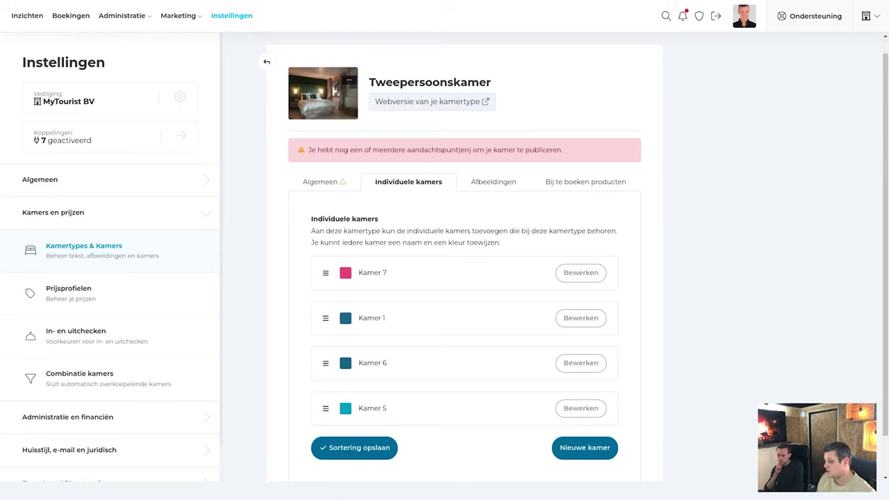
left_click(355, 444)
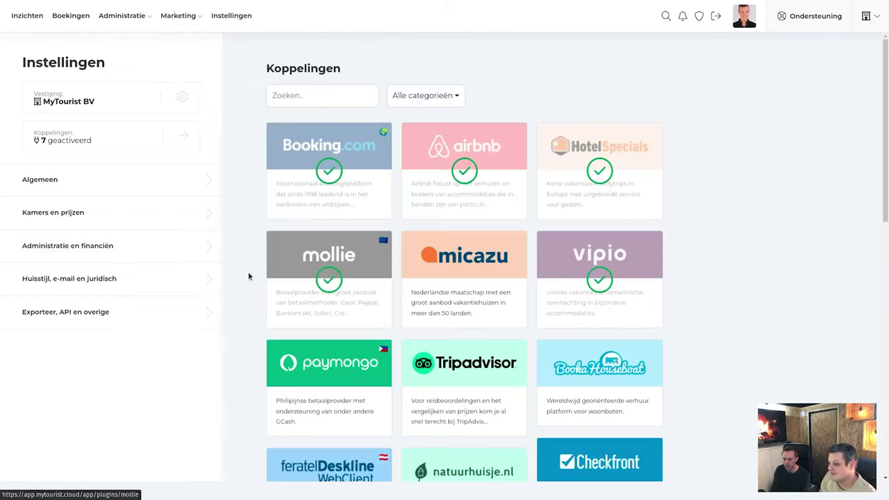
Step: Look through the Koppelingen overview for integrations marked Binnenkort beschikbaar, such as bedandbreakfast.nl and SmartHOTEL.nl
scroll(273, 316, "down", 3)
scroll(273, 316, "down", 5)
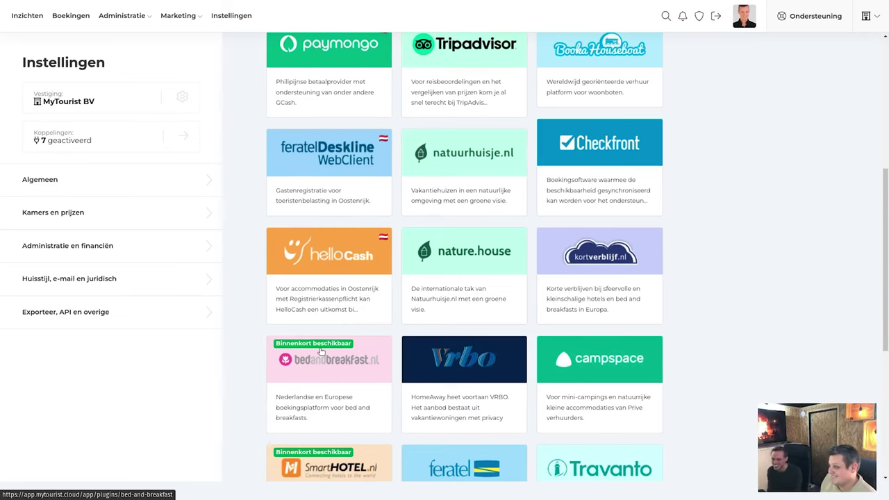
scroll(321, 352, "down", 2)
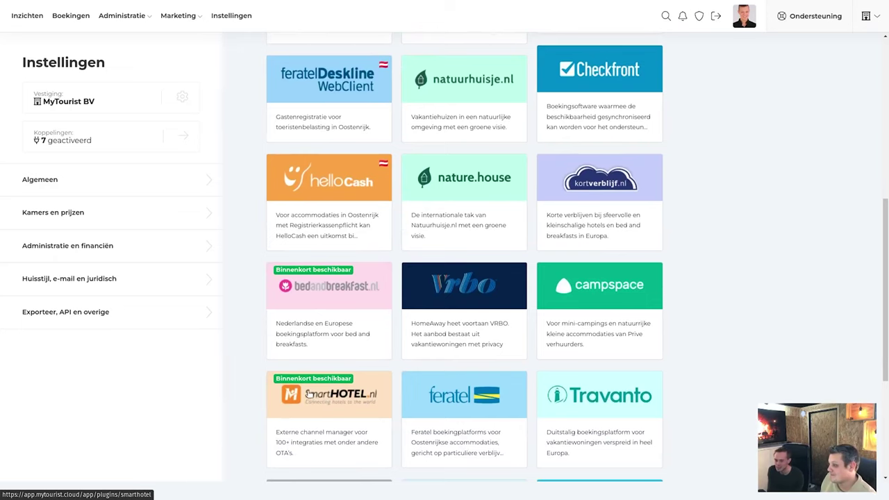
Step: Open the Update 24 januari 2022 article from the knowledge base's latest updates, view its Bedandbreakfast.nl section and return to Instellingen
left_click(814, 15)
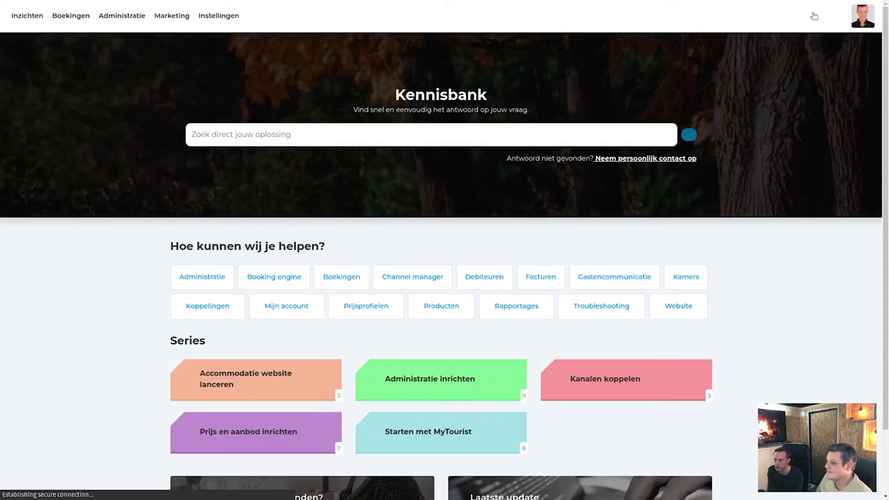
scroll(621, 193, "down", 1)
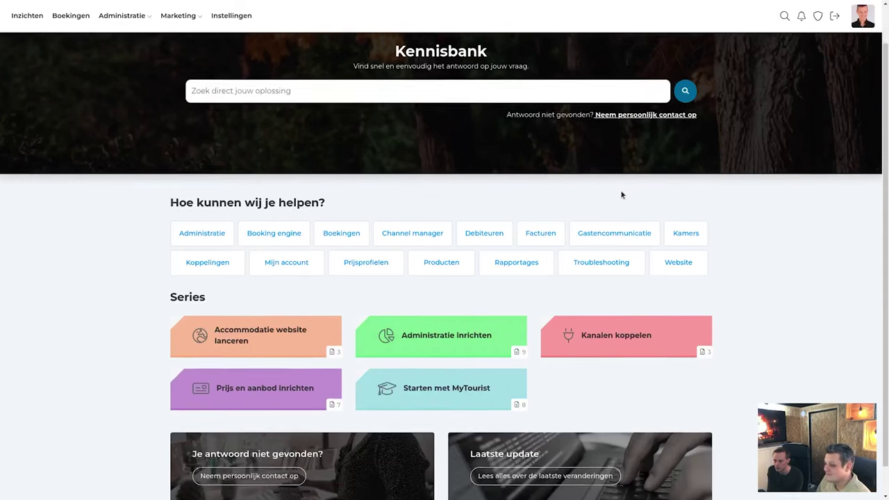
left_click(502, 443)
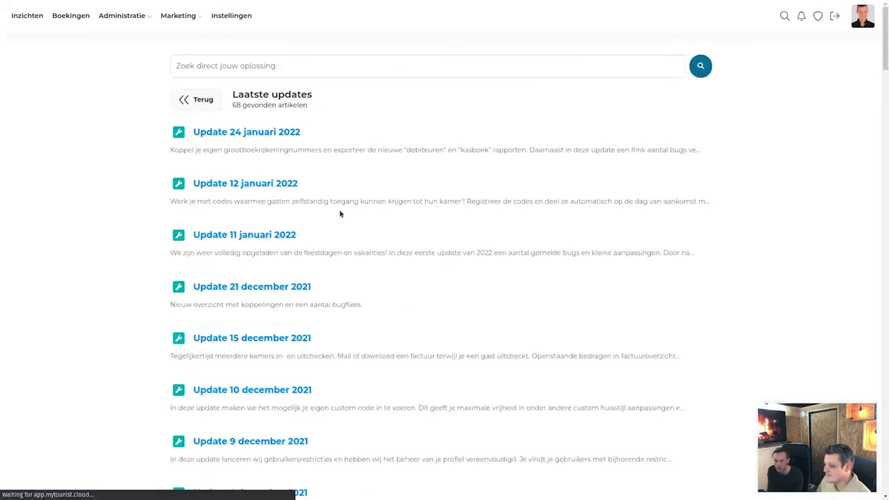
left_click(284, 135)
triple_click(315, 223)
left_click(357, 225)
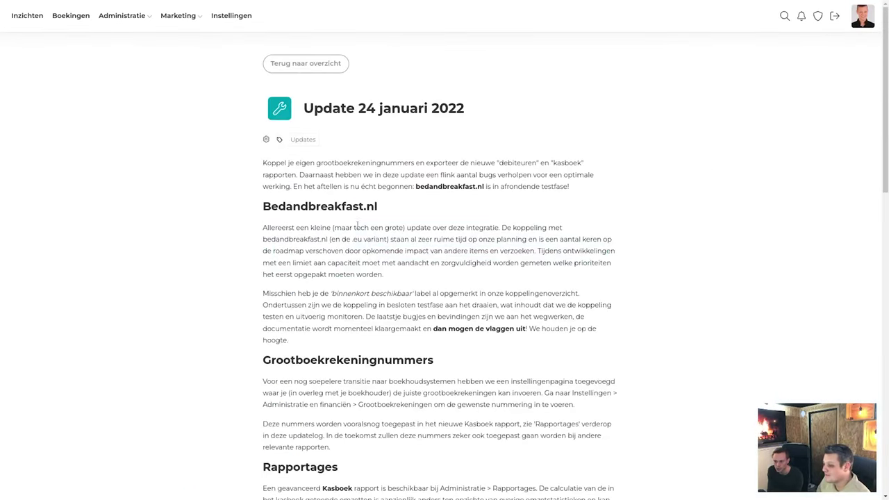
left_click(237, 18)
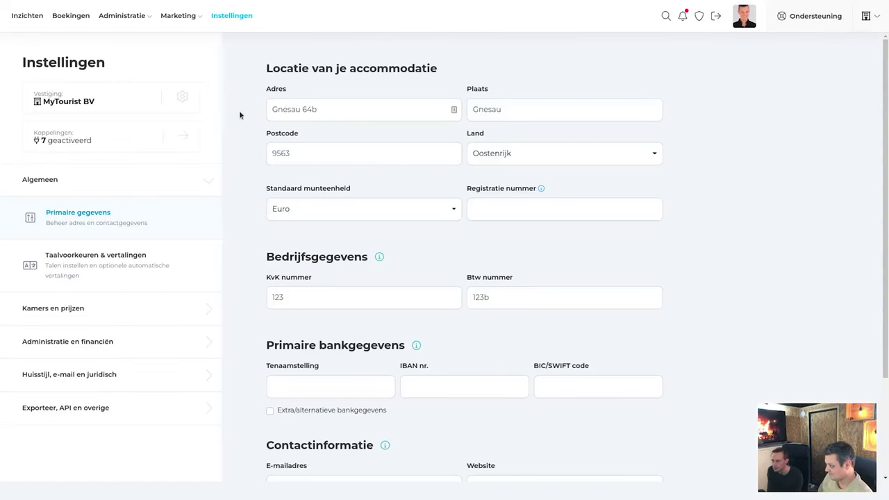